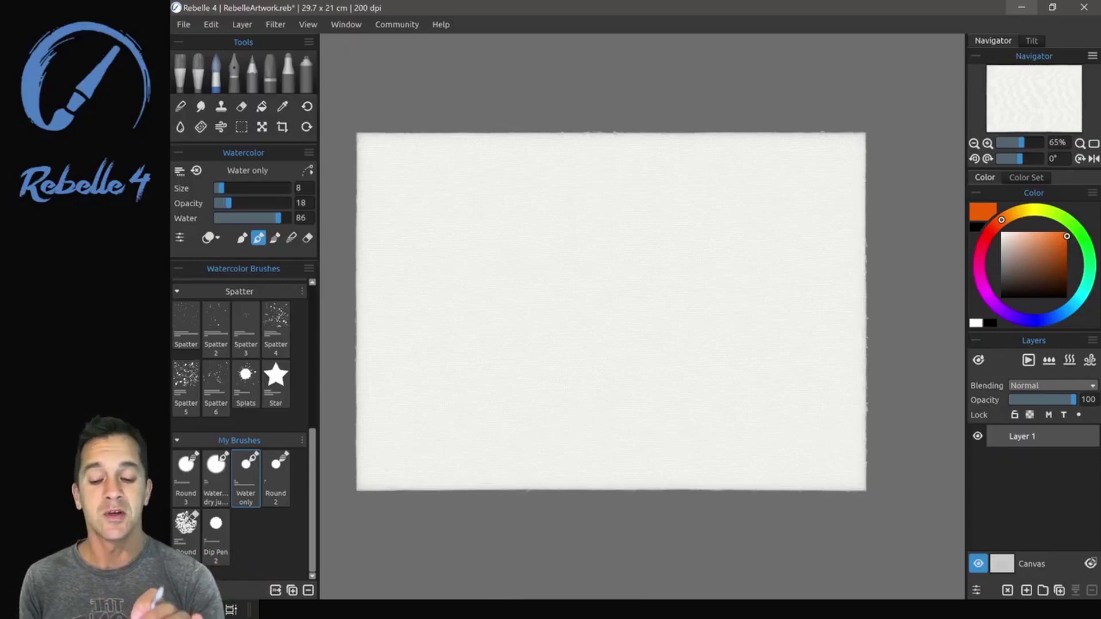
Step: Scroll up to reach the Visual Settings controls for edge darkening, drips, impasto and canvas texture
{"action": "scroll", "coordinate": [647, 280], "scroll_direction": "up", "scroll_amount": 5}
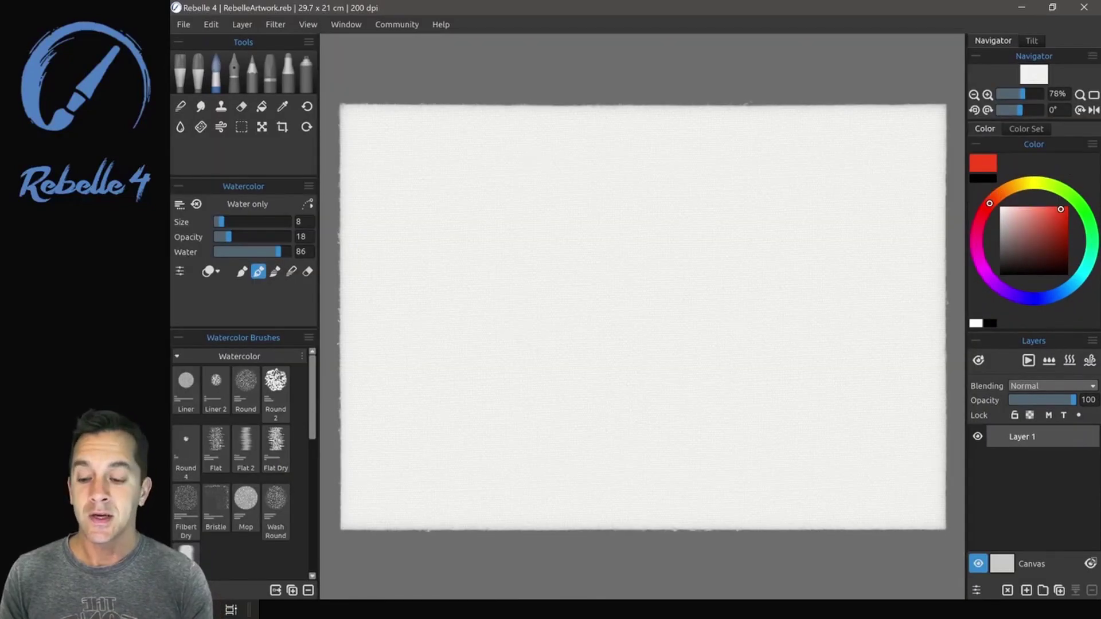
{"action": "left_click", "coordinate": [976, 590]}
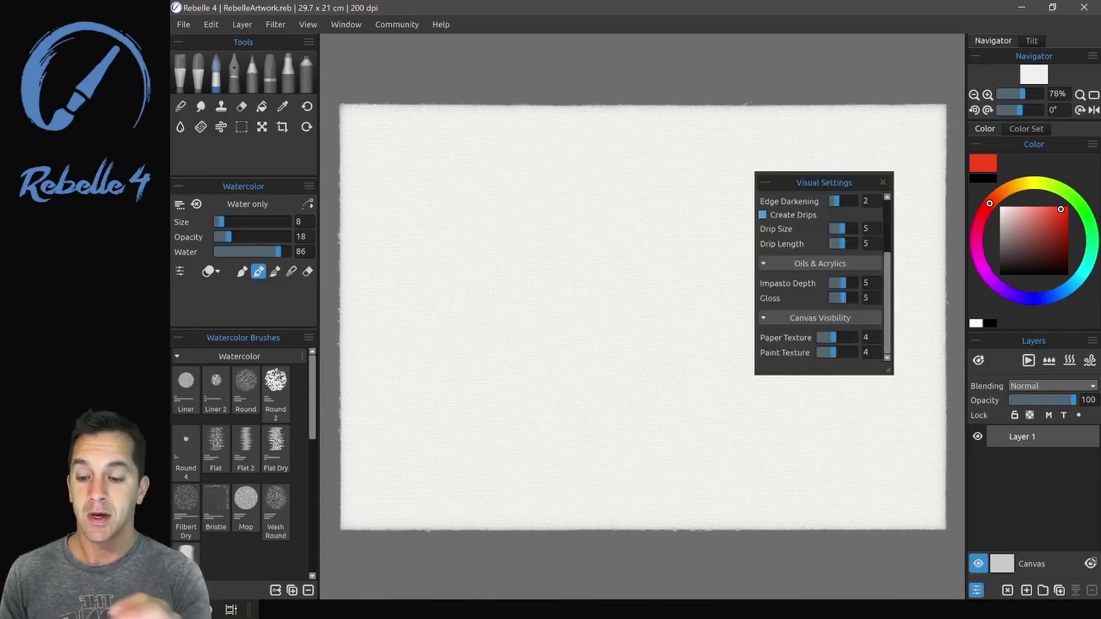
{"action": "left_click", "coordinate": [344, 25]}
{"action": "left_click", "coordinate": [344, 25]}
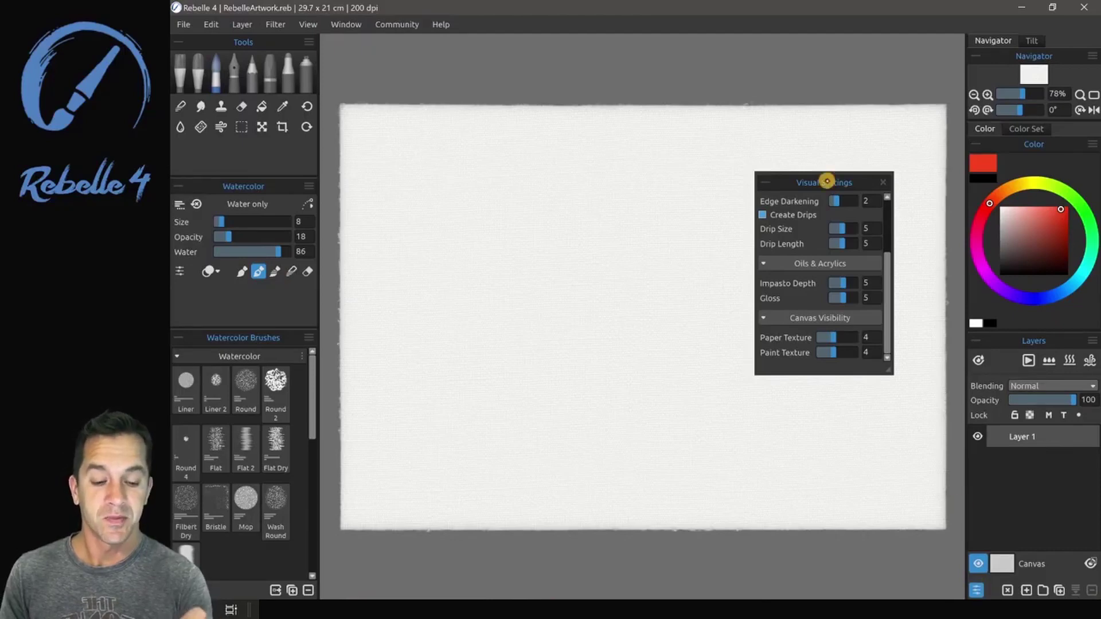
{"action": "left_click_drag", "start_coordinate": [811, 179], "coordinate": [785, 175]}
{"action": "left_click_drag", "start_coordinate": [860, 246], "coordinate": [853, 190]}
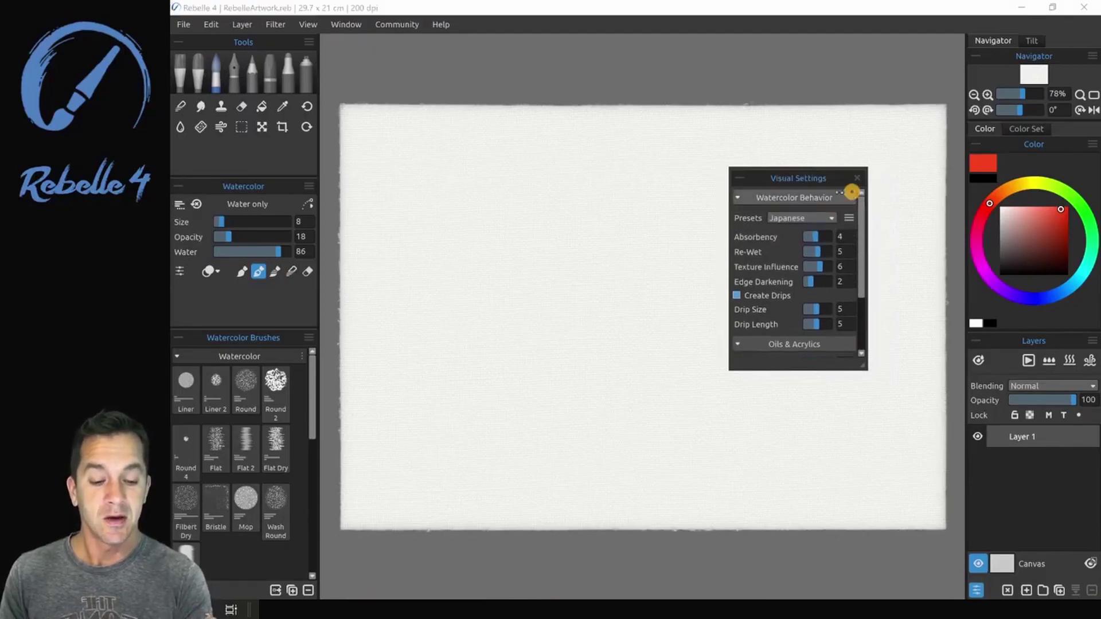
{"action": "left_click", "coordinate": [826, 218]}
{"action": "left_click", "coordinate": [826, 218]}
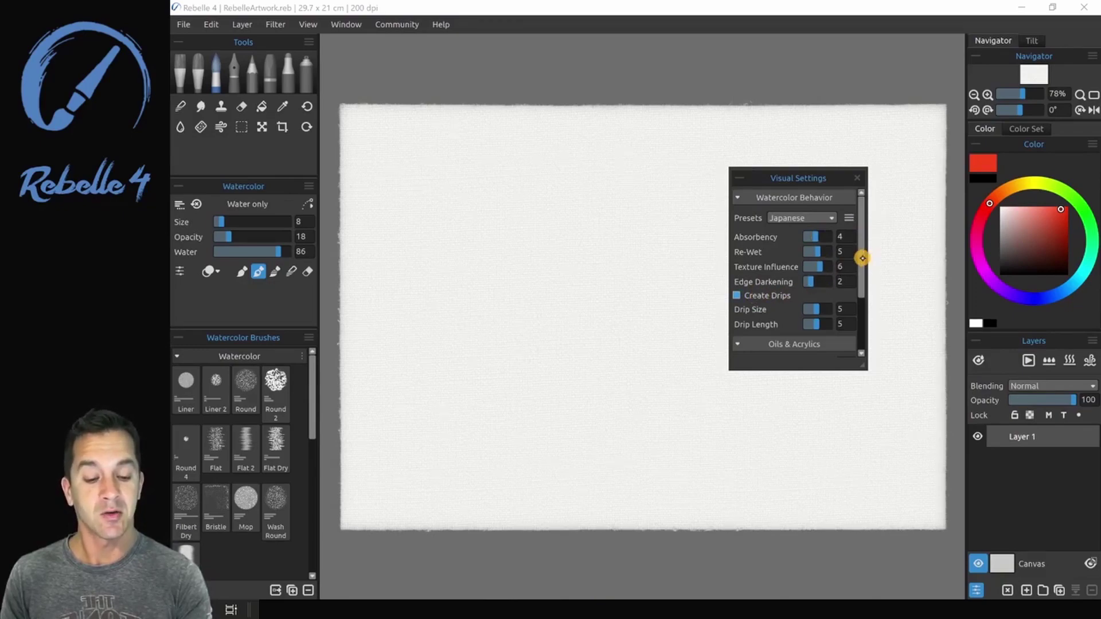
{"action": "left_click_drag", "start_coordinate": [860, 253], "coordinate": [866, 319]}
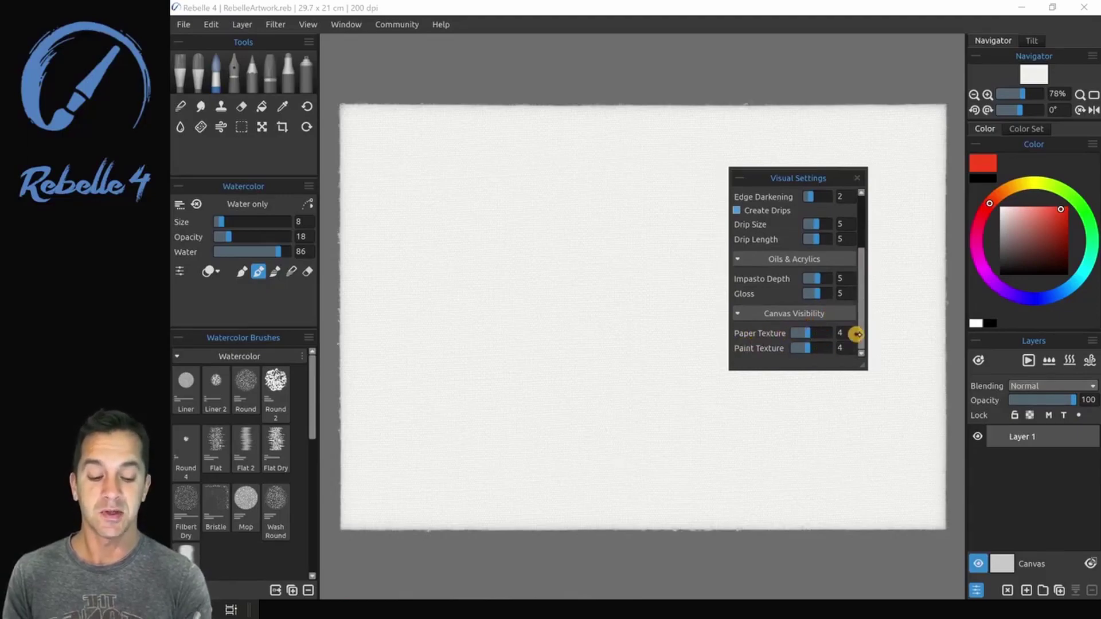
Step: Close Visual Settings and lay a zigzag of clear water with the Water Sponge brush
{"action": "left_click", "coordinate": [858, 178]}
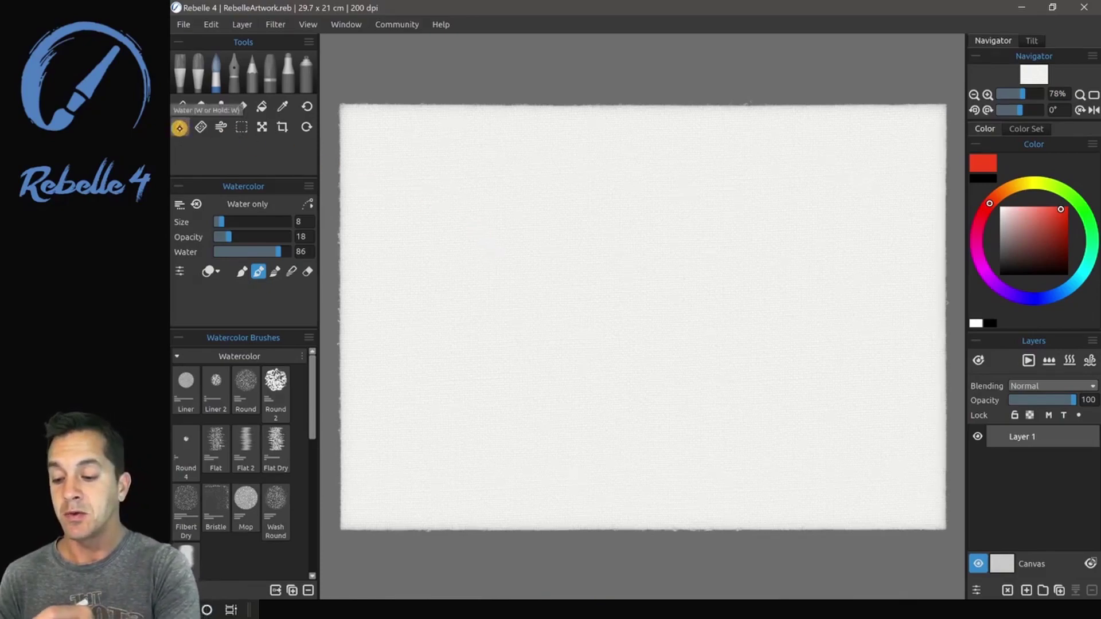
{"action": "left_click", "coordinate": [179, 127]}
{"action": "key", "text": "ctrl+z"}
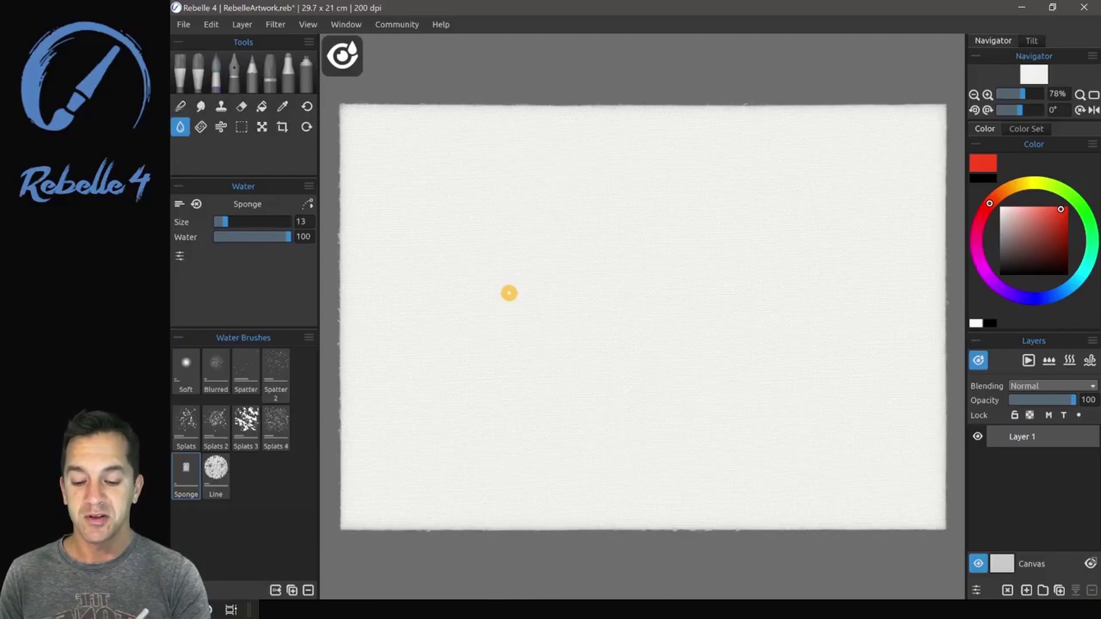
{"action": "mouse_move", "coordinate": [508, 293]}
{"action": "left_mouse_down"}
{"action": "mouse_move", "coordinate": [536, 277]}
{"action": "mouse_move", "coordinate": [575, 290]}
{"action": "mouse_move", "coordinate": [550, 292]}
{"action": "left_mouse_up"}
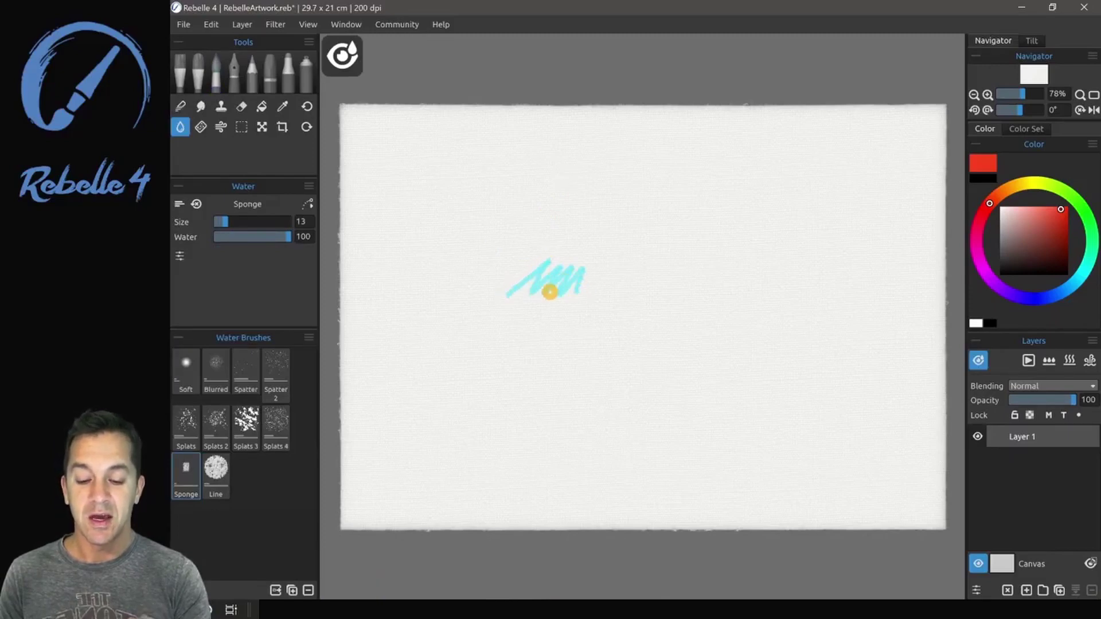
Step: Toggle the Show Wet overlay off and back on to display the wet zigzag
{"action": "left_click", "coordinate": [978, 360]}
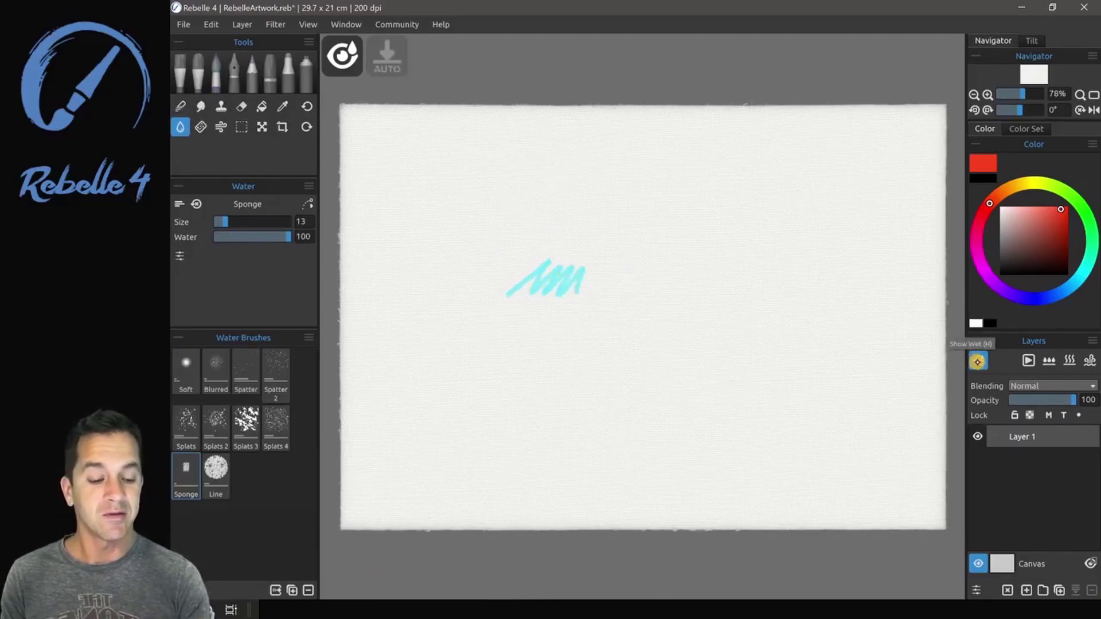
{"action": "left_click", "coordinate": [979, 361]}
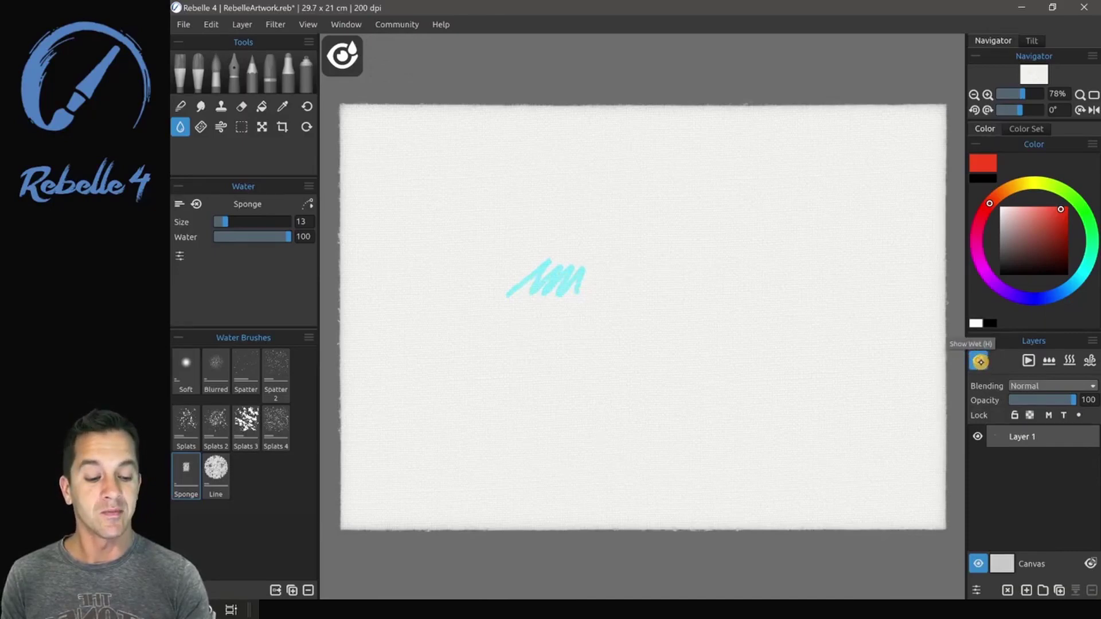
{"action": "left_click", "coordinate": [980, 362]}
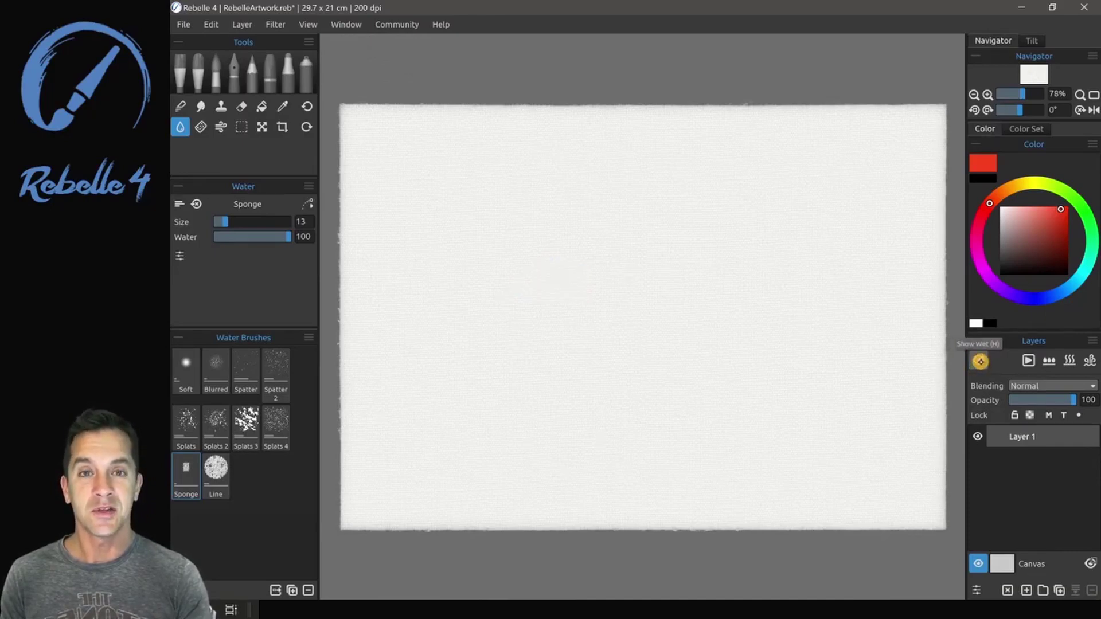
{"action": "left_click", "coordinate": [980, 361]}
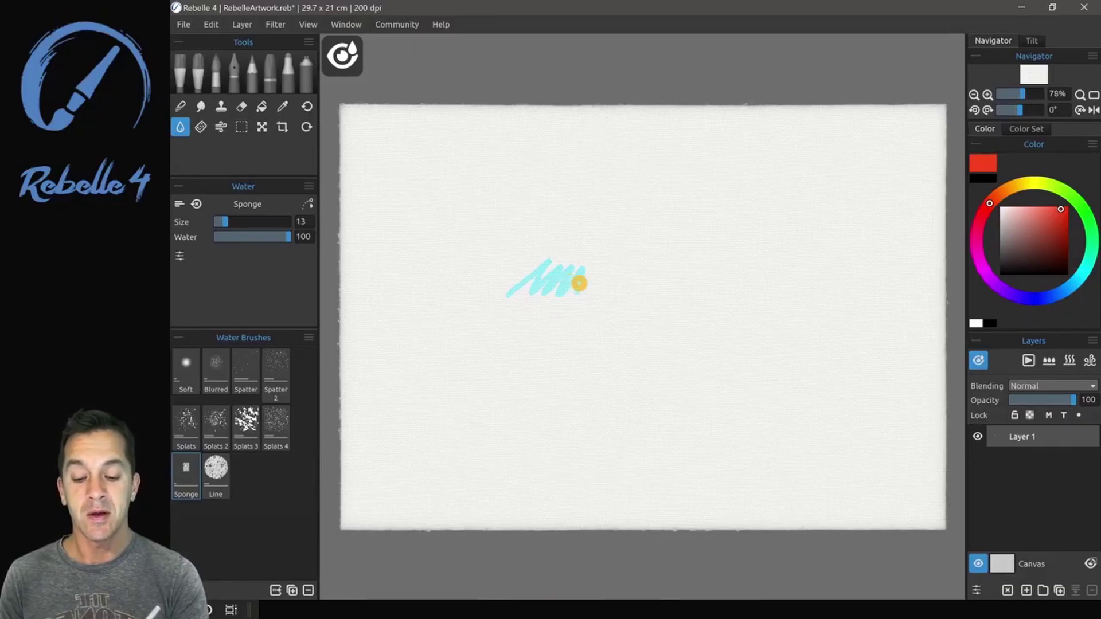
Step: Pause diffusion, soak the entire layer with water, then dry the layer completely
{"action": "left_click", "coordinate": [1027, 360]}
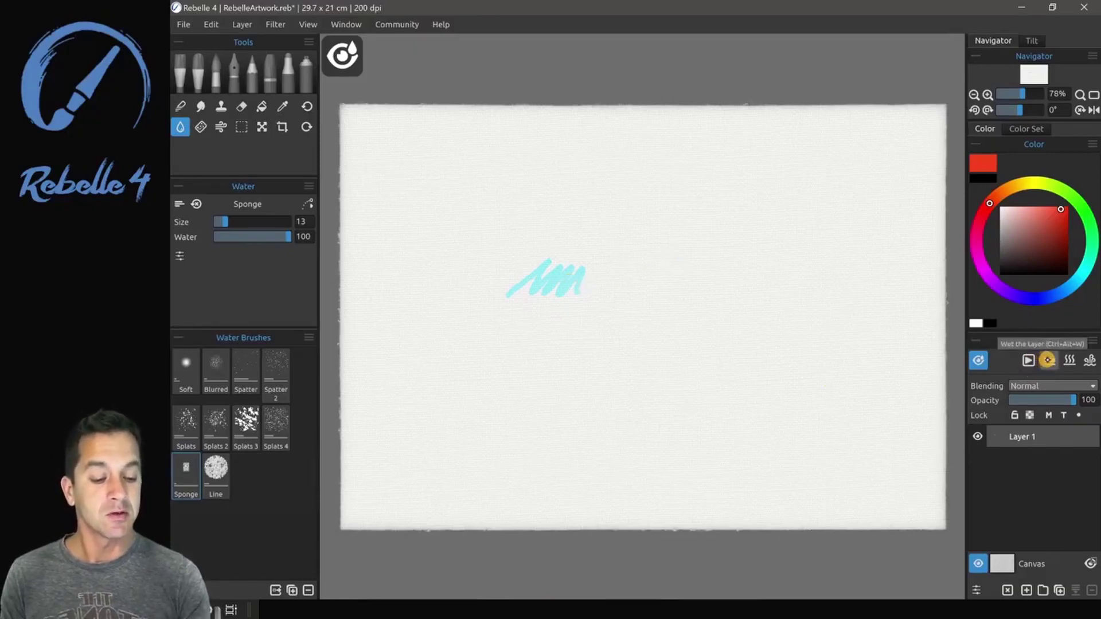
{"action": "left_click", "coordinate": [1049, 360]}
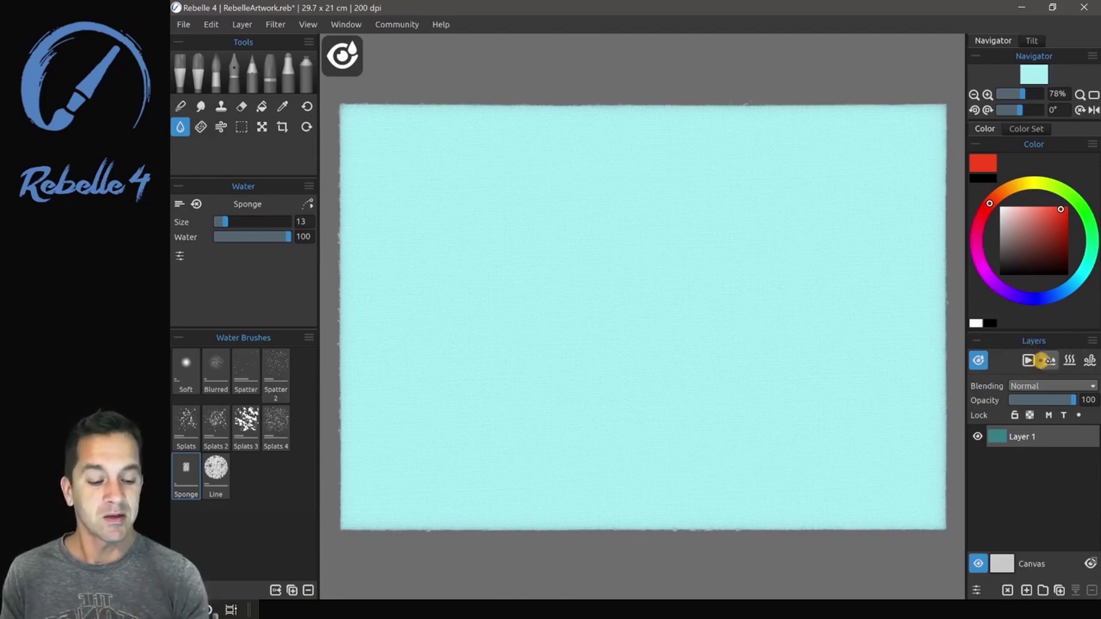
{"action": "left_click", "coordinate": [1068, 361]}
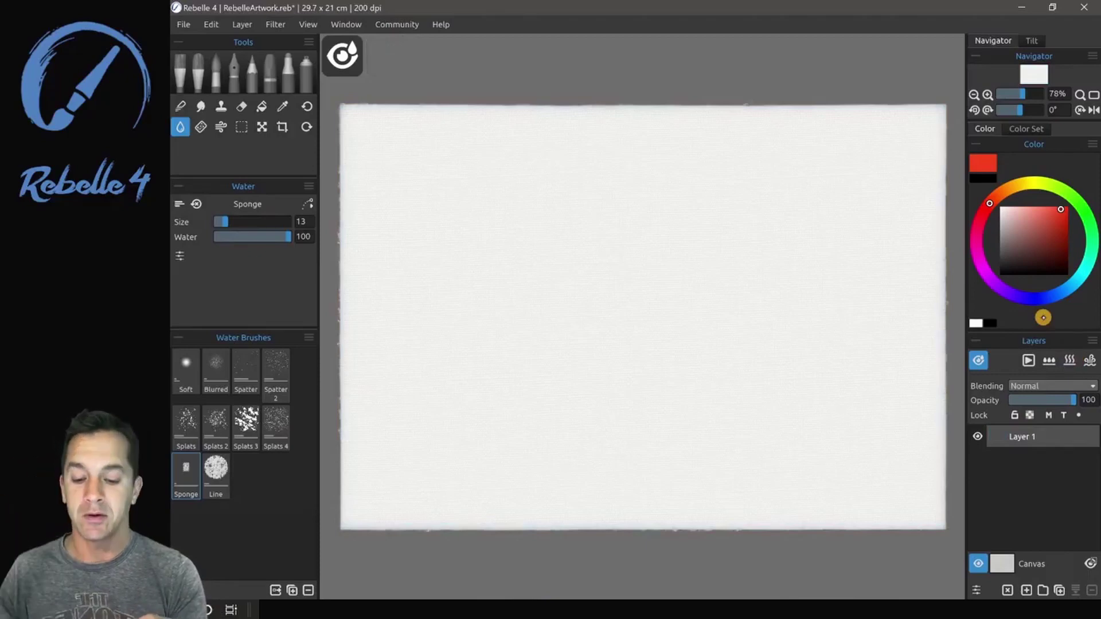
Step: Wet a round patch with the Water Sponge, zoom in, and return to the Watercolor brush
{"action": "mouse_move", "coordinate": [586, 286]}
{"action": "left_mouse_down"}
{"action": "mouse_move", "coordinate": [573, 275]}
{"action": "mouse_move", "coordinate": [593, 272]}
{"action": "left_mouse_up"}
{"action": "scroll", "coordinate": [608, 281], "scroll_direction": "up", "scroll_amount": 5}
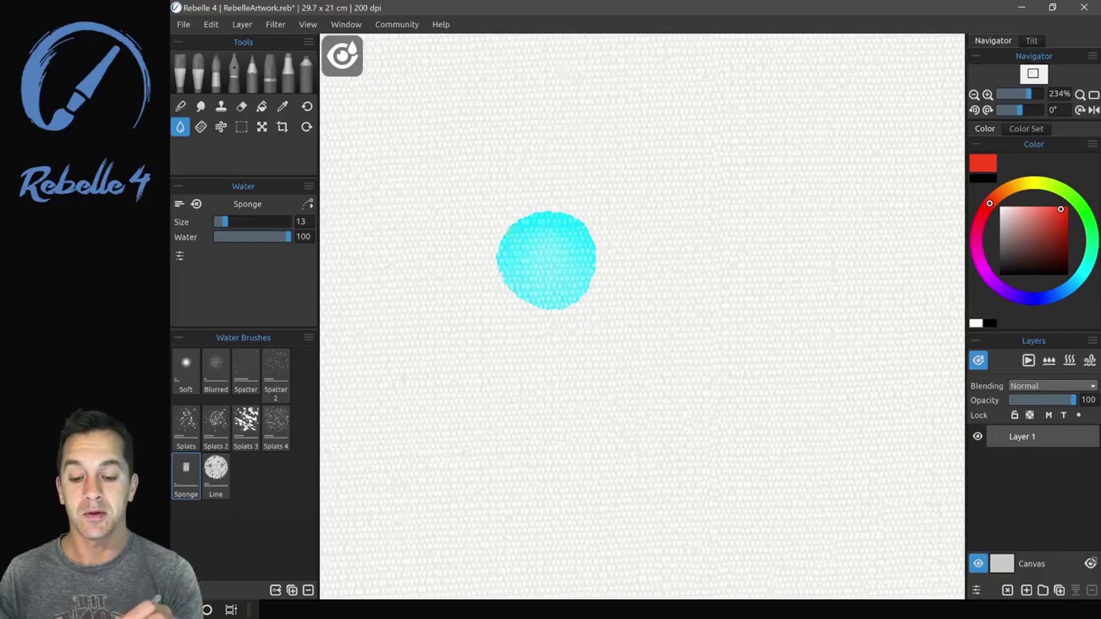
{"action": "left_click", "coordinate": [216, 73]}
{"action": "key", "text": "ctrl+z"}
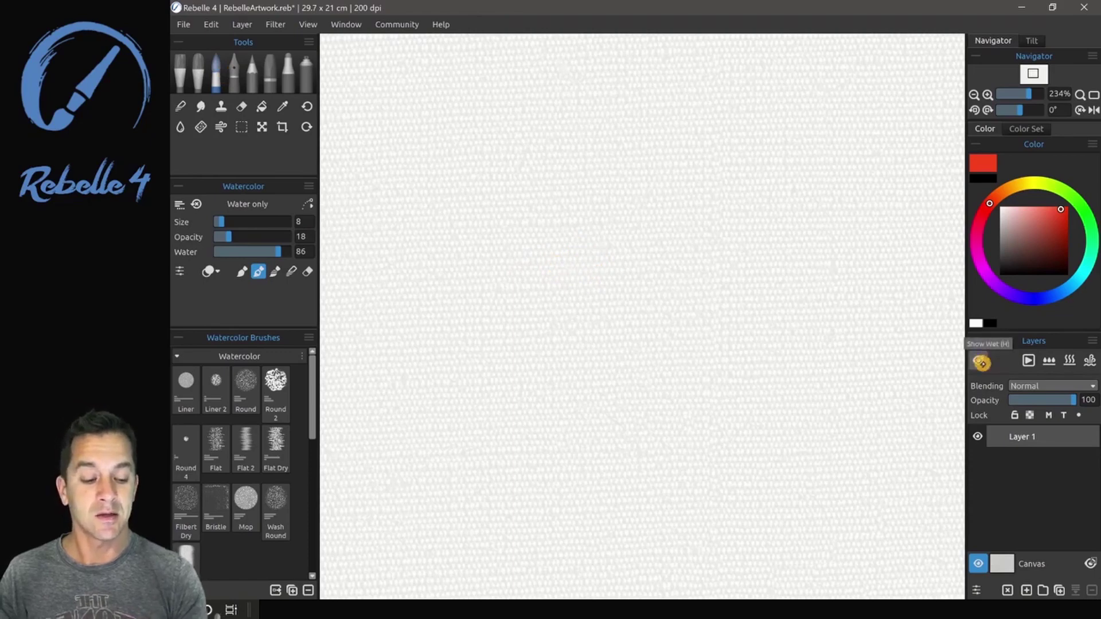
Step: With the wet overlay toggled off, paint a red watercolor blob into the wet patch
{"action": "left_click", "coordinate": [981, 362]}
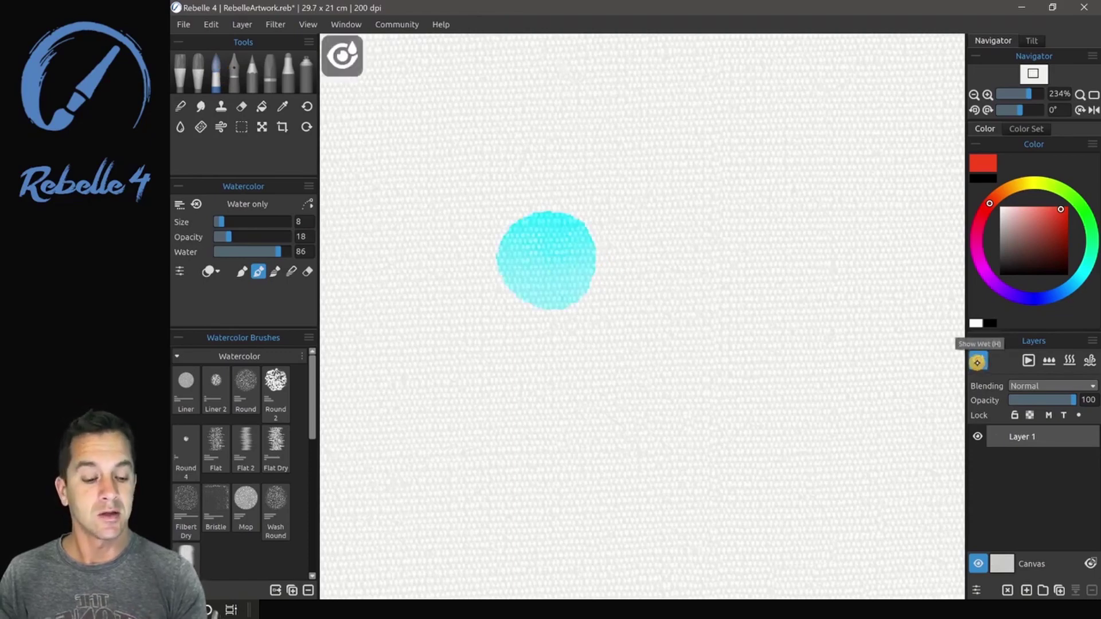
{"action": "left_click", "coordinate": [978, 362]}
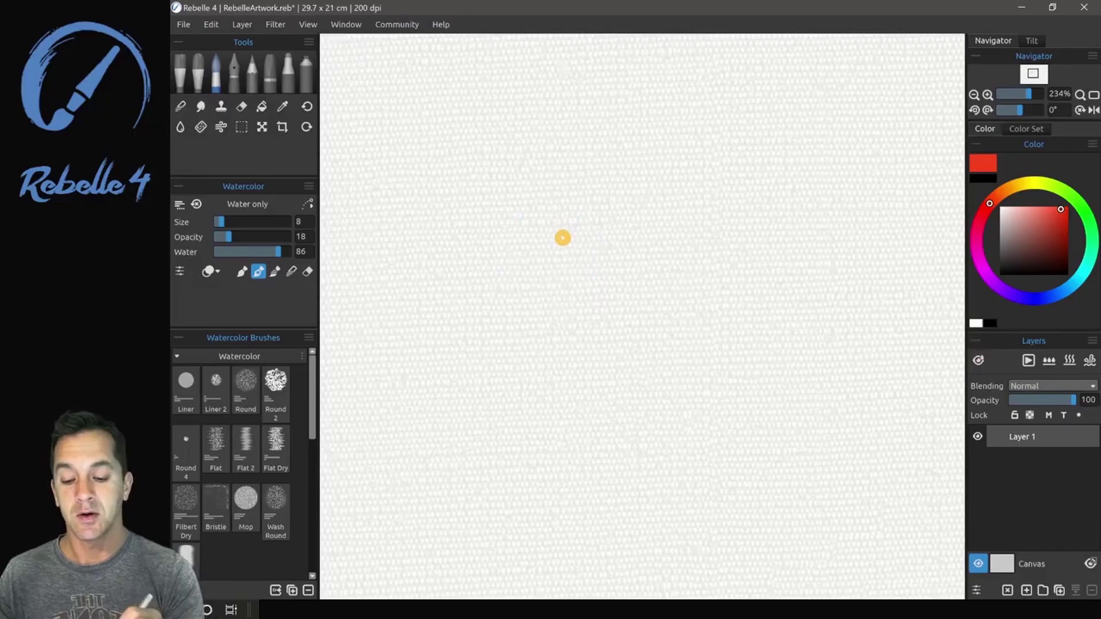
{"action": "mouse_move", "coordinate": [562, 239]}
{"action": "left_mouse_down"}
{"action": "mouse_move", "coordinate": [509, 219]}
{"action": "mouse_move", "coordinate": [557, 244]}
{"action": "mouse_move", "coordinate": [571, 204]}
{"action": "mouse_move", "coordinate": [572, 223]}
{"action": "mouse_move", "coordinate": [544, 239]}
{"action": "mouse_move", "coordinate": [586, 216]}
{"action": "mouse_move", "coordinate": [570, 186]}
{"action": "mouse_move", "coordinate": [539, 186]}
{"action": "mouse_move", "coordinate": [527, 225]}
{"action": "mouse_move", "coordinate": [544, 230]}
{"action": "mouse_move", "coordinate": [587, 201]}
{"action": "mouse_move", "coordinate": [588, 216]}
{"action": "mouse_move", "coordinate": [539, 195]}
{"action": "mouse_move", "coordinate": [546, 190]}
{"action": "mouse_move", "coordinate": [538, 228]}
{"action": "mouse_move", "coordinate": [504, 250]}
{"action": "left_mouse_up"}
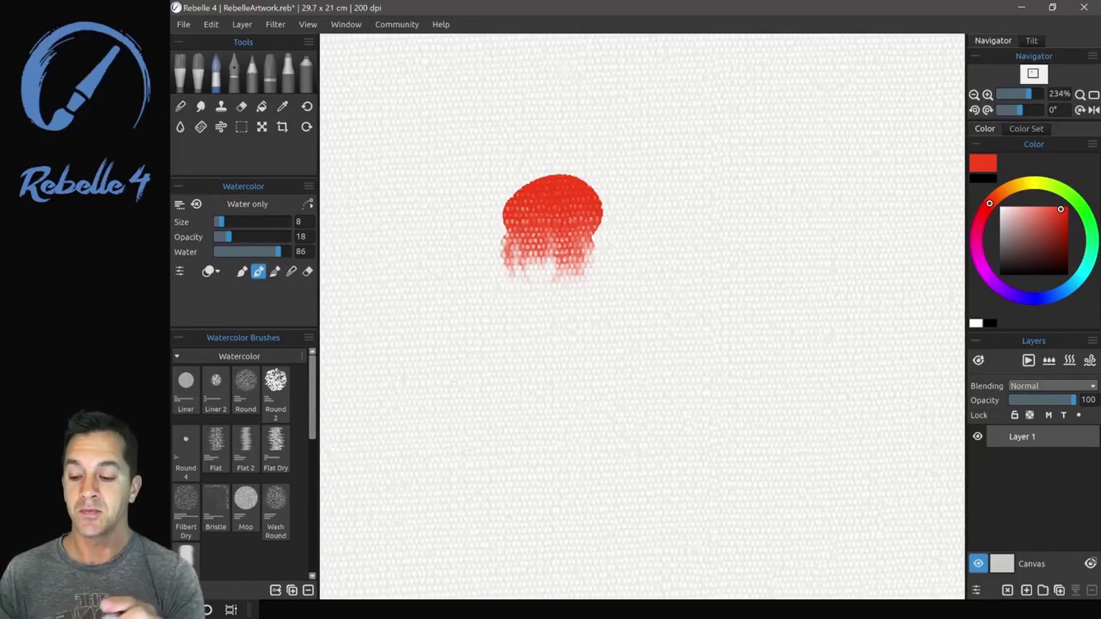
Step: Draw three clear-water drips down from the blob's left, right and middle
{"action": "left_click", "coordinate": [180, 127]}
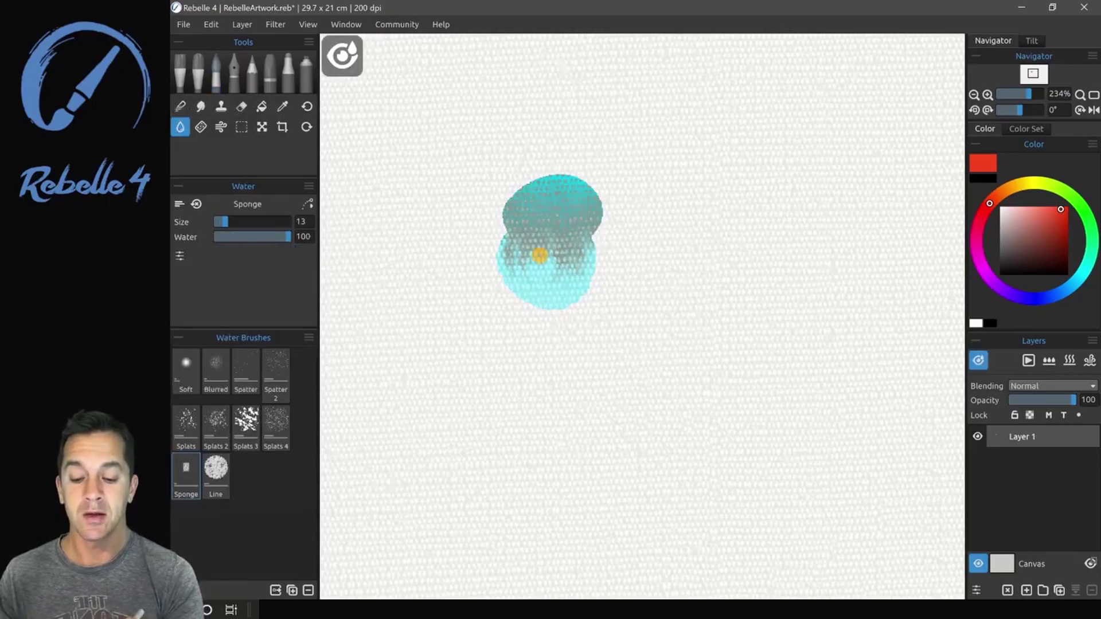
{"action": "left_click_drag", "start_coordinate": [528, 248], "coordinate": [516, 374]}
{"action": "left_click_drag", "start_coordinate": [577, 240], "coordinate": [591, 427]}
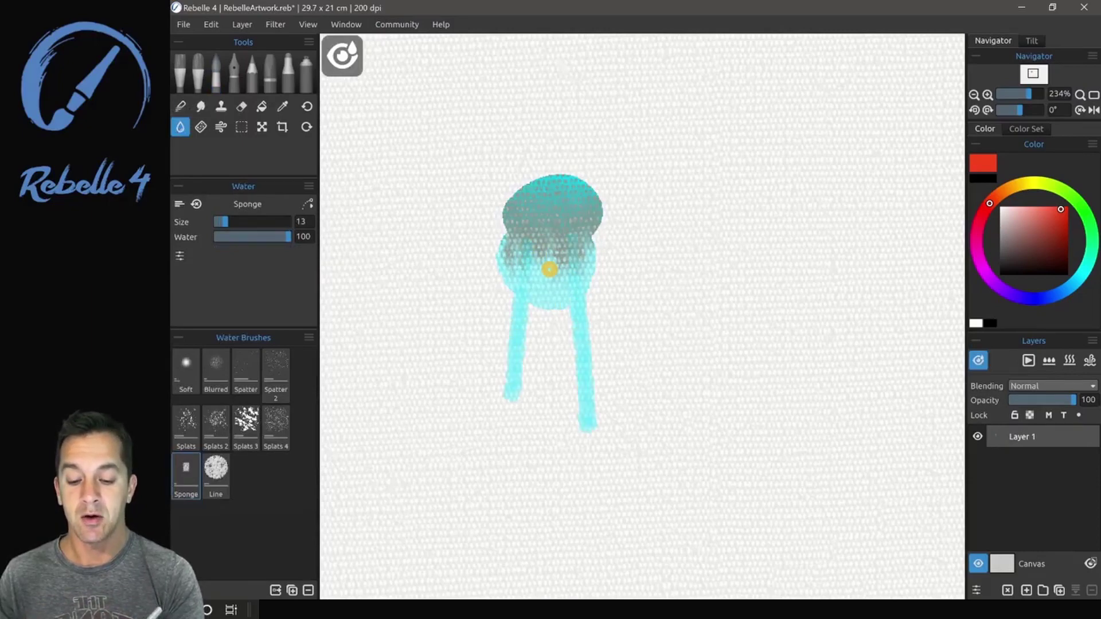
{"action": "left_click_drag", "start_coordinate": [545, 248], "coordinate": [552, 459]}
Step: Blow the red blob downward twice with the Blow tool to stretch paint into the drips
{"action": "key", "text": "w"}
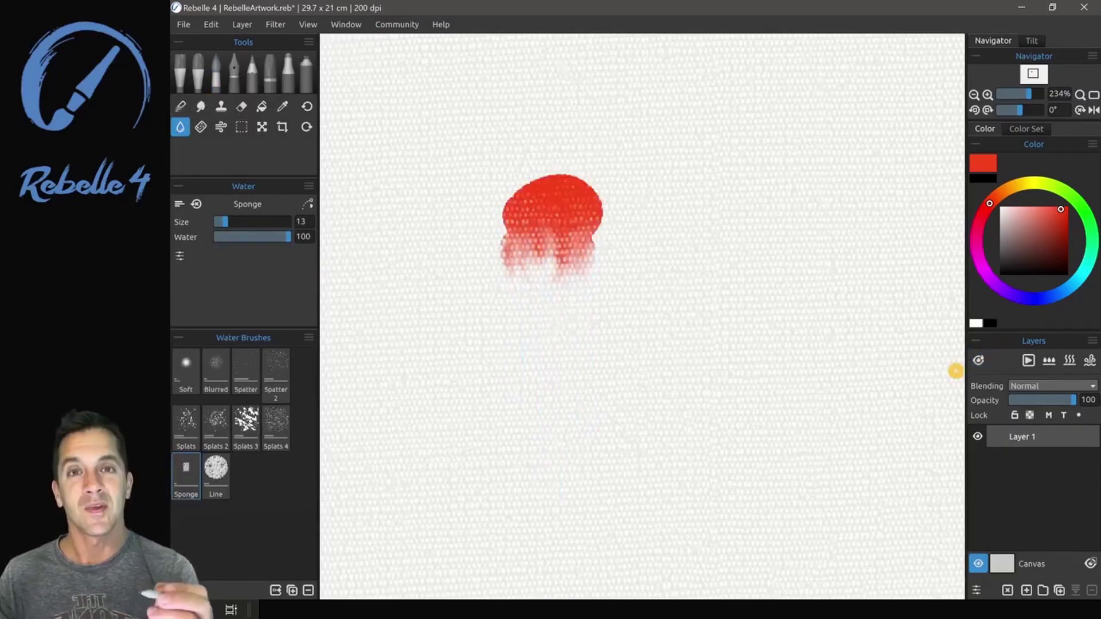
{"action": "left_click", "coordinate": [221, 127]}
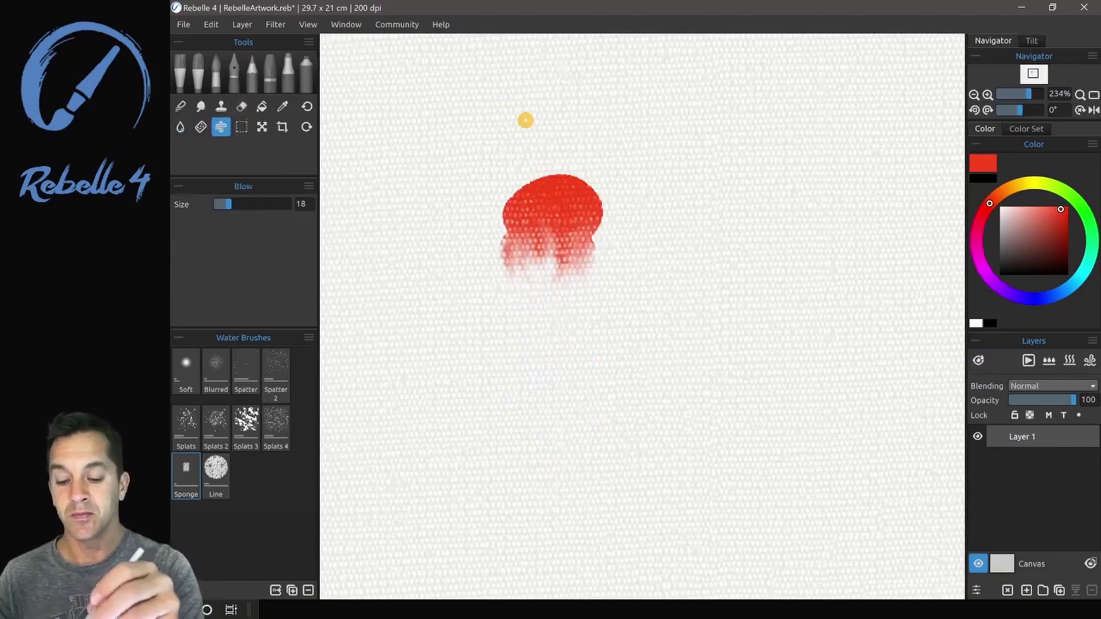
{"action": "left_click_drag", "start_coordinate": [556, 165], "coordinate": [547, 302]}
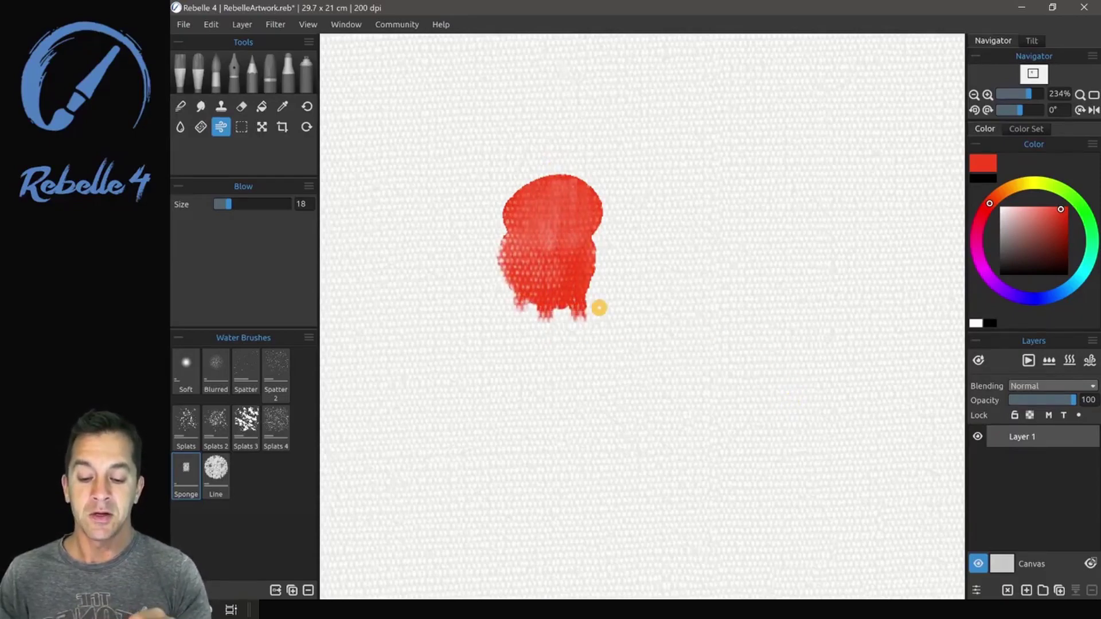
{"action": "left_click_drag", "start_coordinate": [553, 184], "coordinate": [554, 276]}
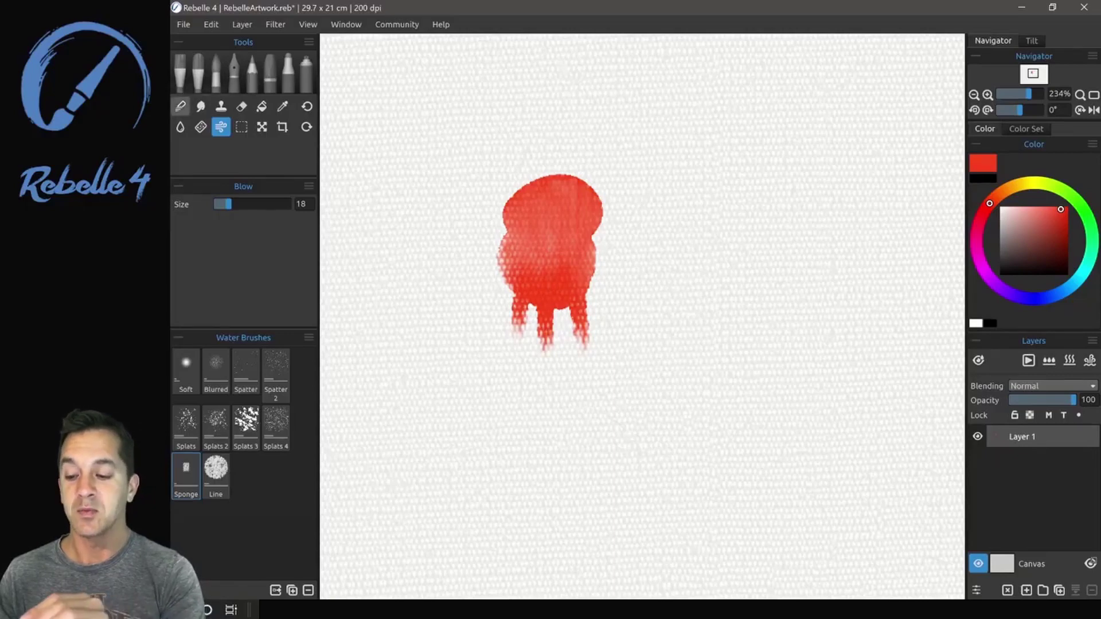
Step: Add water with the Sponge to the top of the red blob, then hide the wet overlay
{"action": "left_click", "coordinate": [180, 127]}
{"action": "left_click_drag", "start_coordinate": [561, 226], "coordinate": [557, 228]}
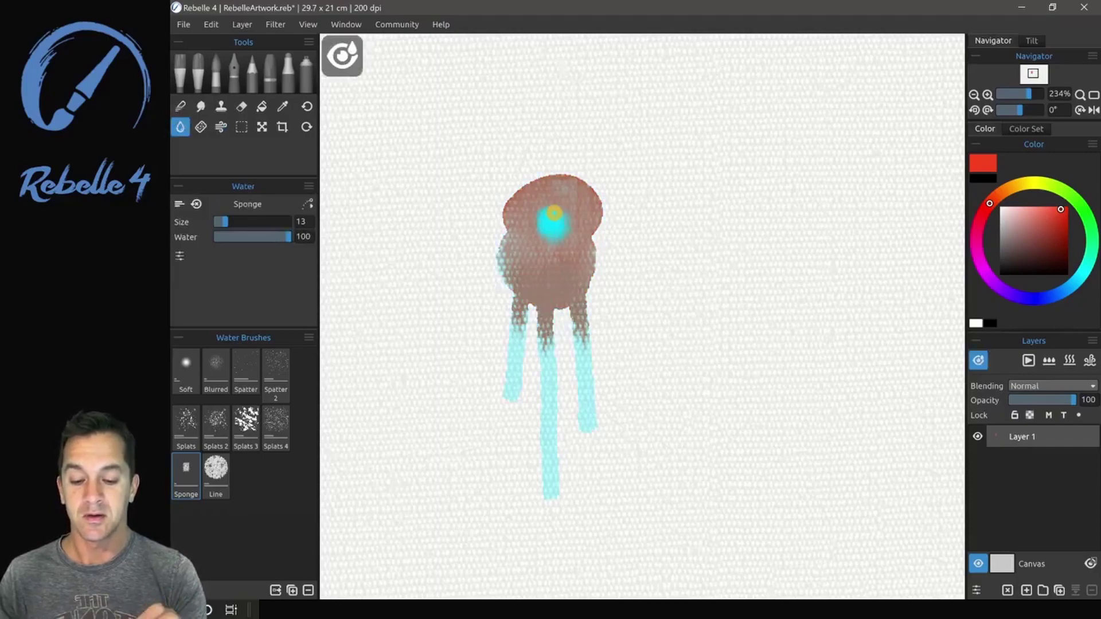
{"action": "left_click", "coordinate": [980, 361]}
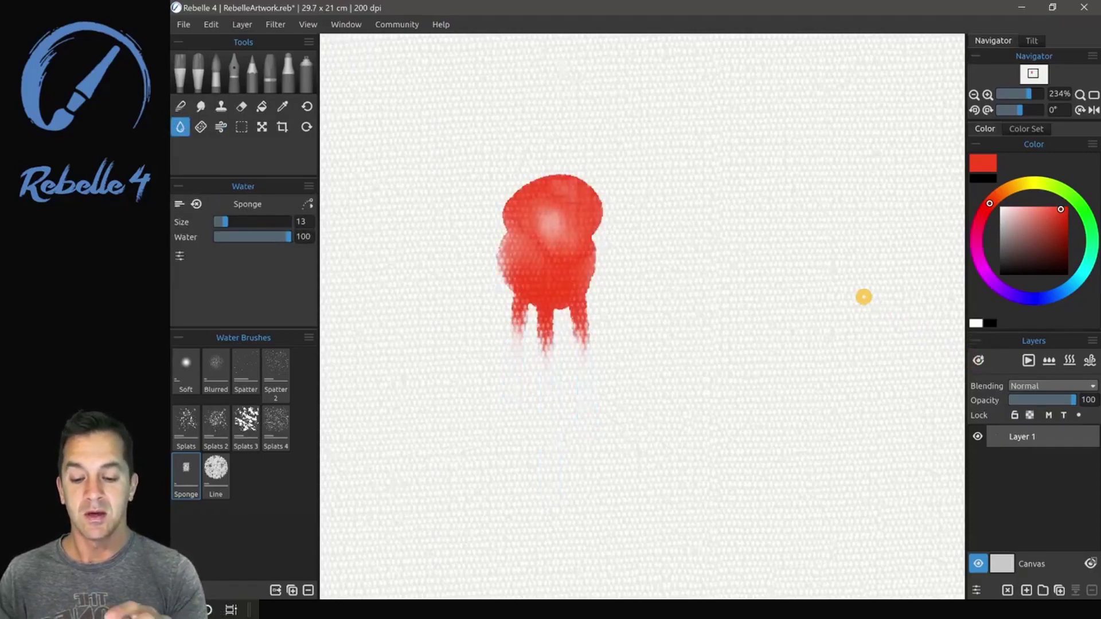
Step: Pause paint diffusion from the Layers panel to freeze the blob and its drips
{"action": "scroll", "coordinate": [593, 234], "scroll_direction": "up", "scroll_amount": 5}
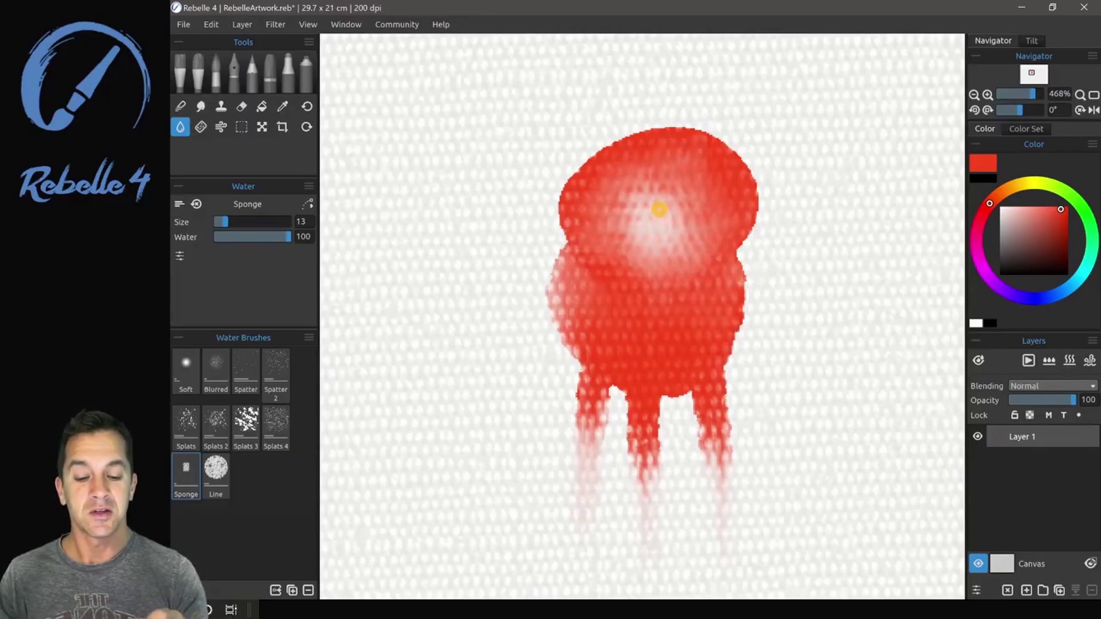
{"action": "scroll", "coordinate": [642, 316], "scroll_direction": "down", "scroll_amount": 5}
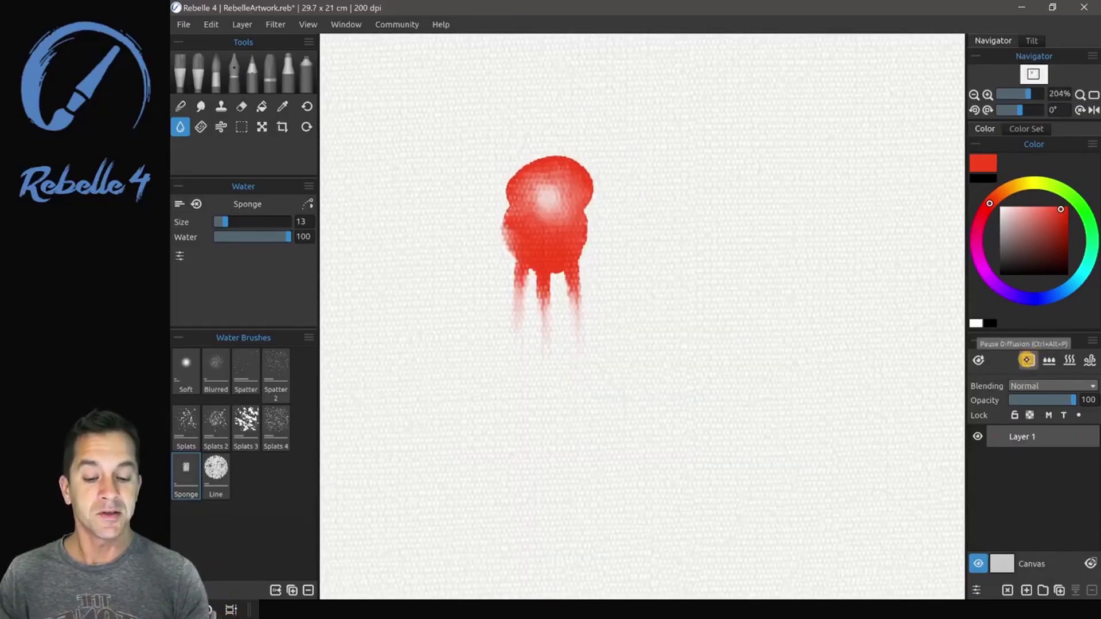
{"action": "left_click", "coordinate": [1026, 359]}
{"action": "scroll", "coordinate": [688, 298], "scroll_direction": "down", "scroll_amount": 1}
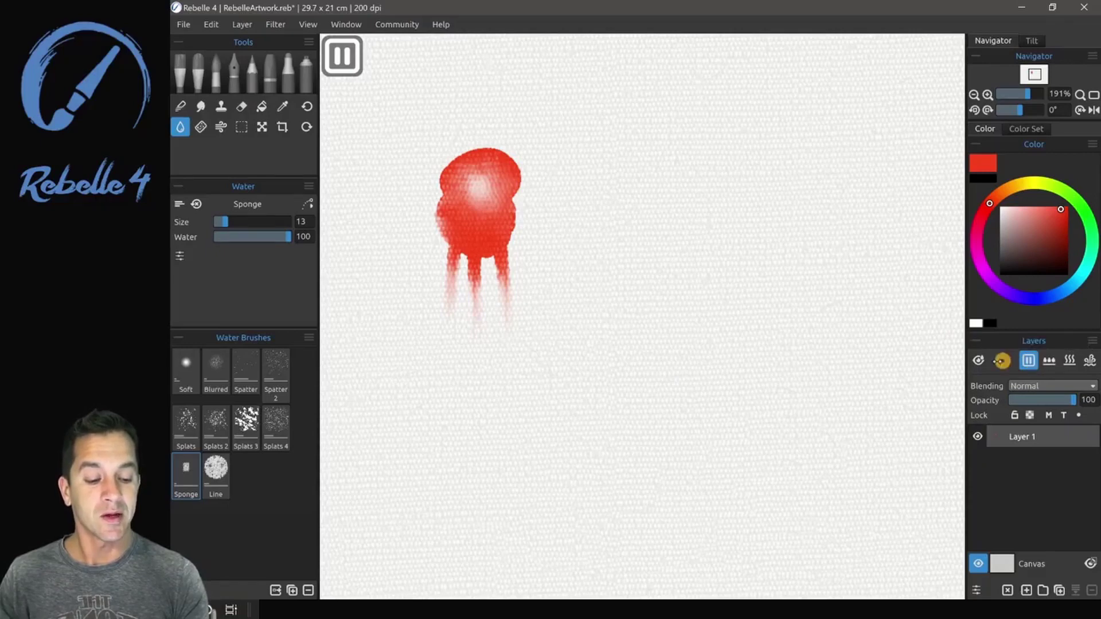
Step: Turn on Show Wet and soak the whole layer around the frozen red blob
{"action": "left_click", "coordinate": [981, 360]}
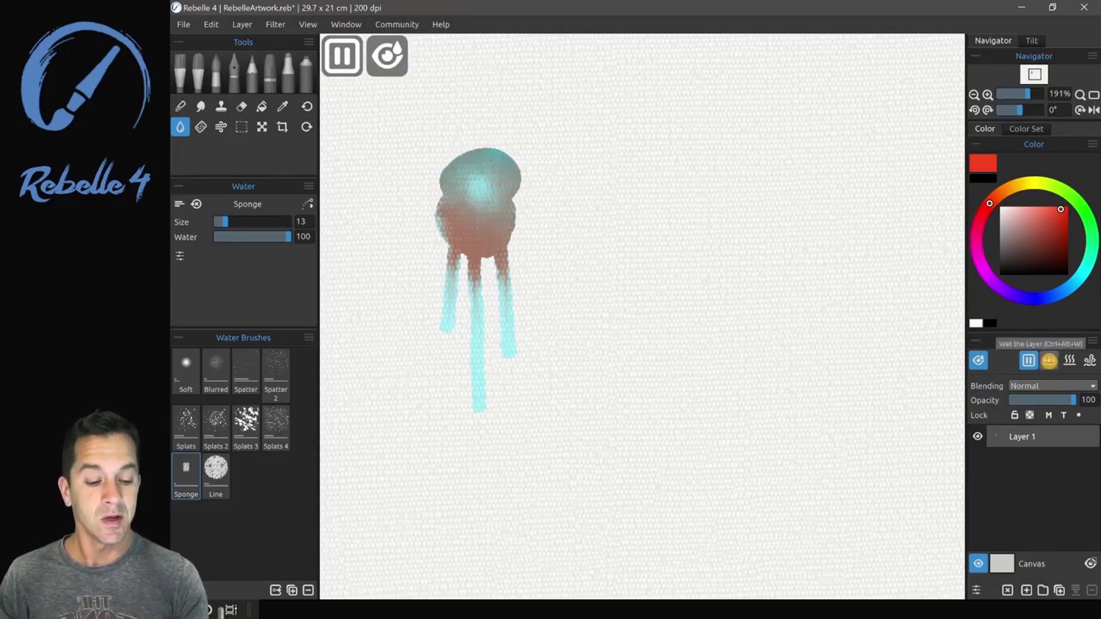
{"action": "left_click", "coordinate": [1049, 360]}
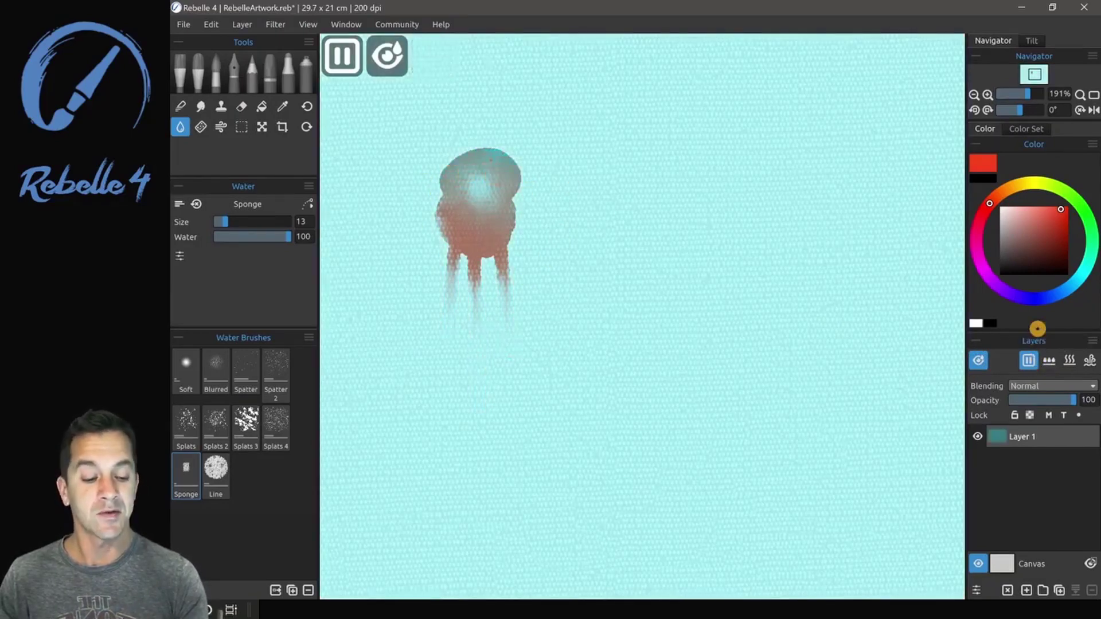
Step: Paint a new red spot right of the first blob and dab yellow-green into its centre
{"action": "left_click", "coordinate": [978, 360]}
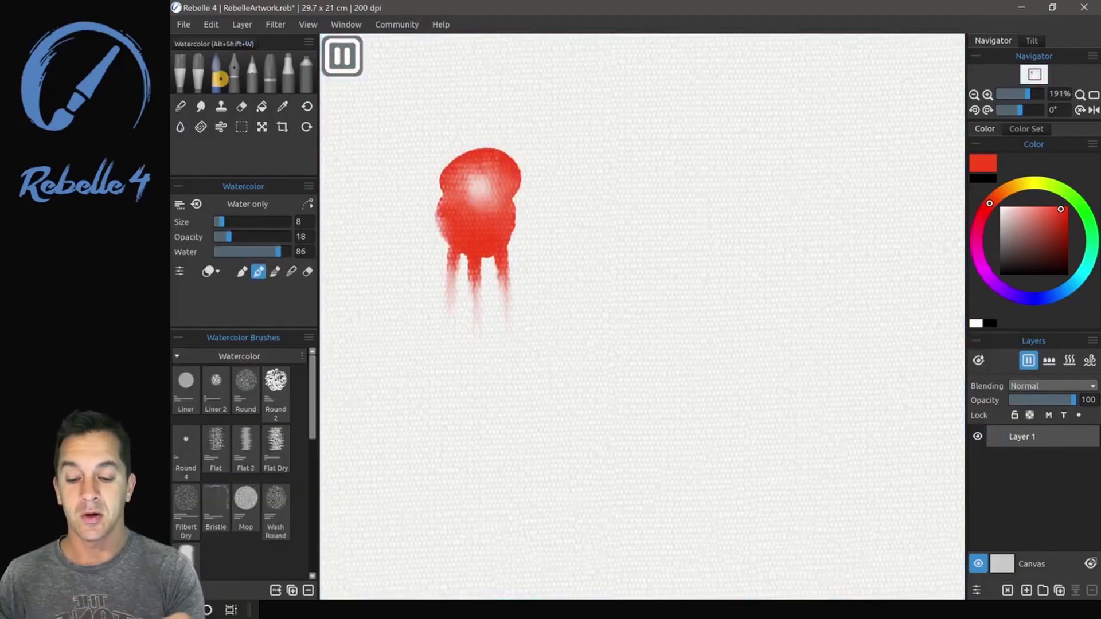
{"action": "mouse_move", "coordinate": [665, 193]}
{"action": "left_mouse_down"}
{"action": "mouse_move", "coordinate": [685, 203]}
{"action": "mouse_move", "coordinate": [686, 179]}
{"action": "mouse_move", "coordinate": [669, 167]}
{"action": "mouse_move", "coordinate": [685, 183]}
{"action": "left_mouse_up"}
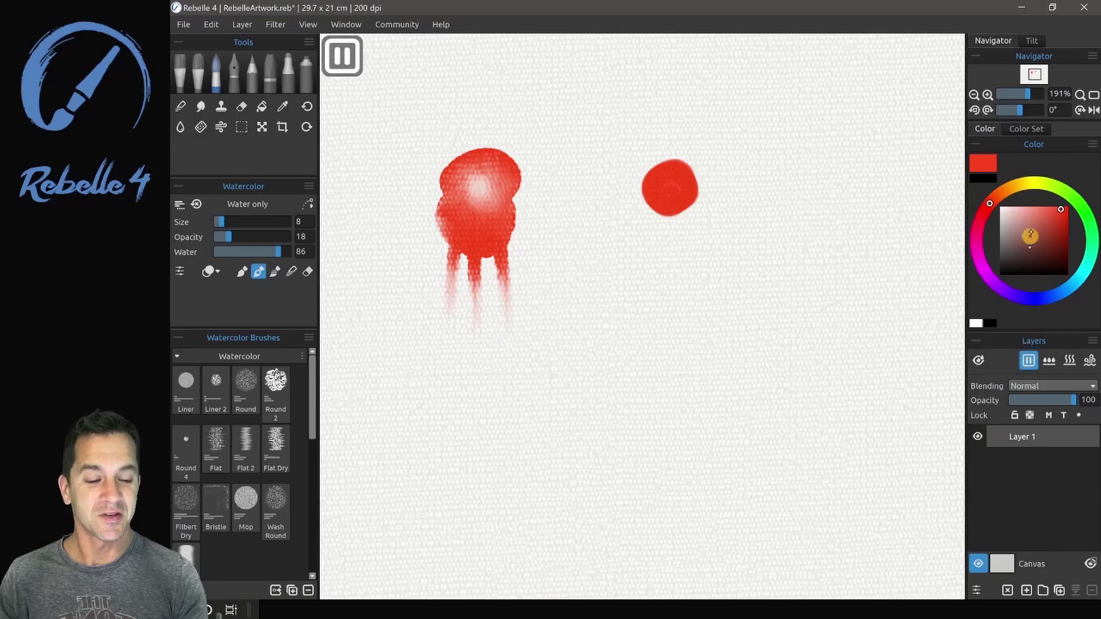
{"action": "left_click", "coordinate": [1042, 182]}
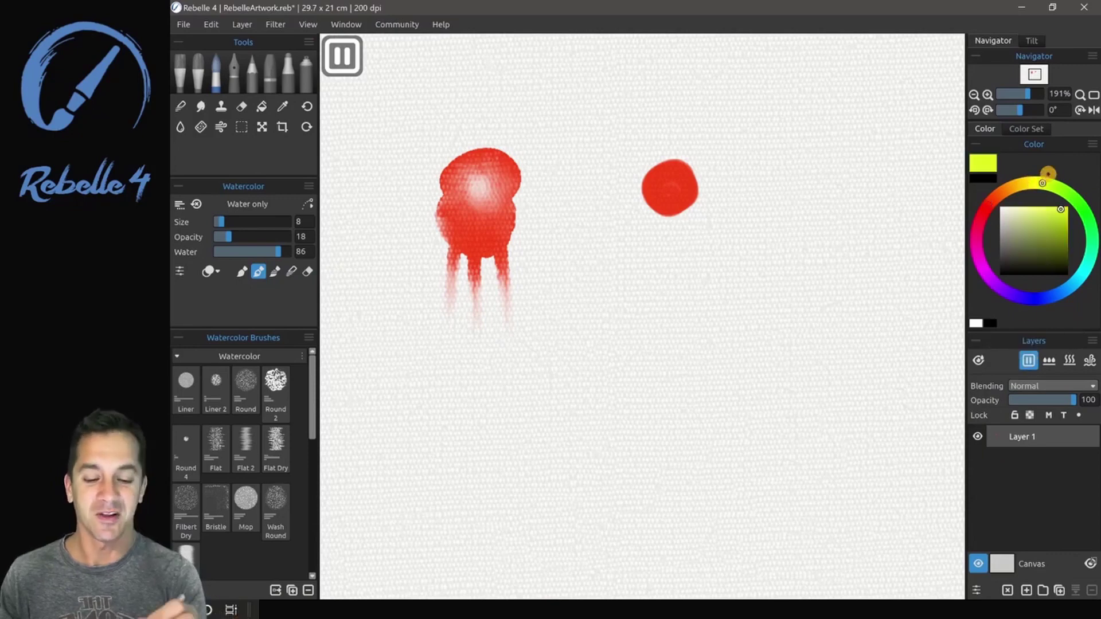
{"action": "left_click", "coordinate": [669, 185]}
Step: Add a cyan ring, pick magenta and green, then resume diffusion so the colours spread
{"action": "left_click", "coordinate": [1088, 261]}
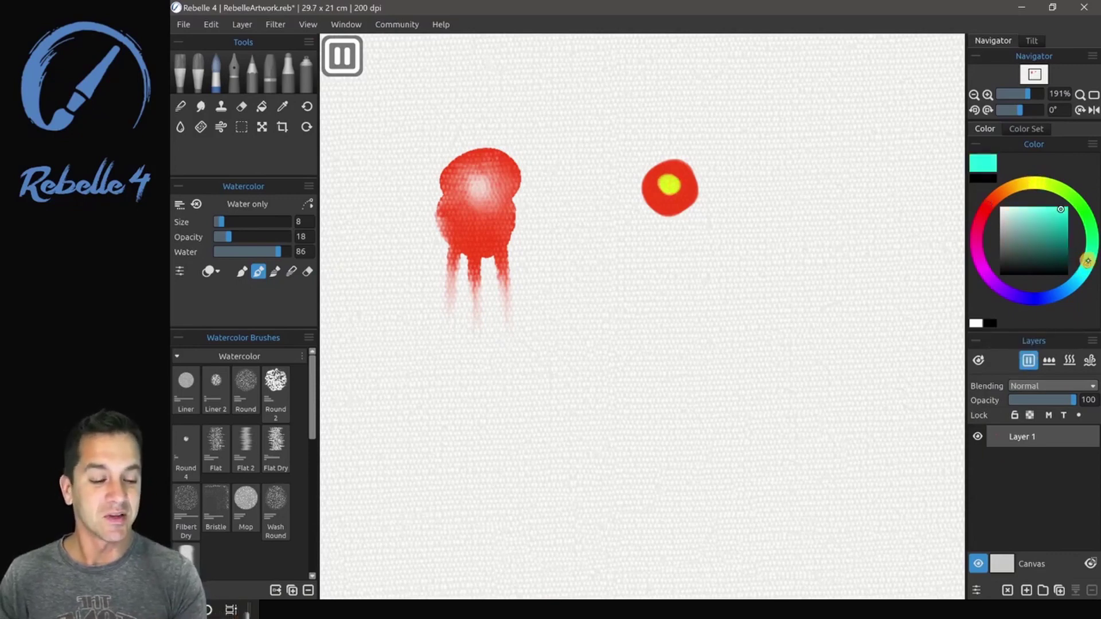
{"action": "mouse_move", "coordinate": [680, 190]}
{"action": "left_mouse_down"}
{"action": "mouse_move", "coordinate": [653, 189]}
{"action": "mouse_move", "coordinate": [665, 170]}
{"action": "mouse_move", "coordinate": [643, 198]}
{"action": "mouse_move", "coordinate": [668, 155]}
{"action": "mouse_move", "coordinate": [698, 184]}
{"action": "mouse_move", "coordinate": [672, 218]}
{"action": "mouse_move", "coordinate": [703, 195]}
{"action": "left_mouse_up"}
{"action": "left_click", "coordinate": [990, 250]}
{"action": "left_click", "coordinate": [1086, 214]}
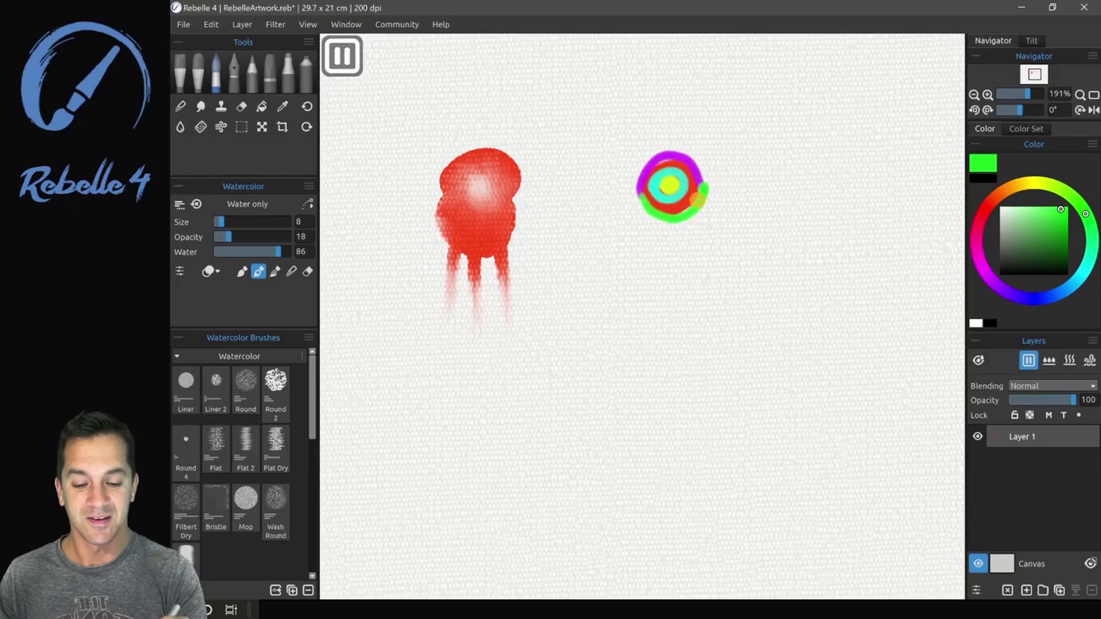
{"action": "left_click", "coordinate": [1028, 361]}
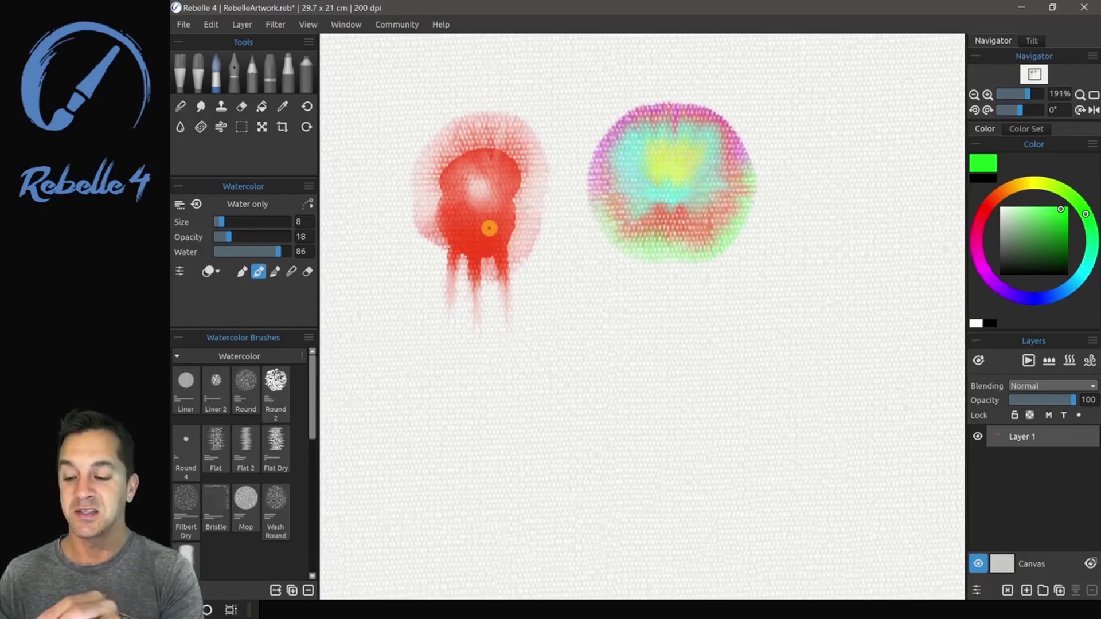
Step: Blow down through the multicolour blob's top and across its lower-left edge, forming a heart shape
{"action": "left_click", "coordinate": [221, 127]}
{"action": "mouse_move", "coordinate": [664, 69]}
{"action": "left_mouse_down"}
{"action": "mouse_move", "coordinate": [671, 141]}
{"action": "mouse_move", "coordinate": [659, 240]}
{"action": "left_mouse_up"}
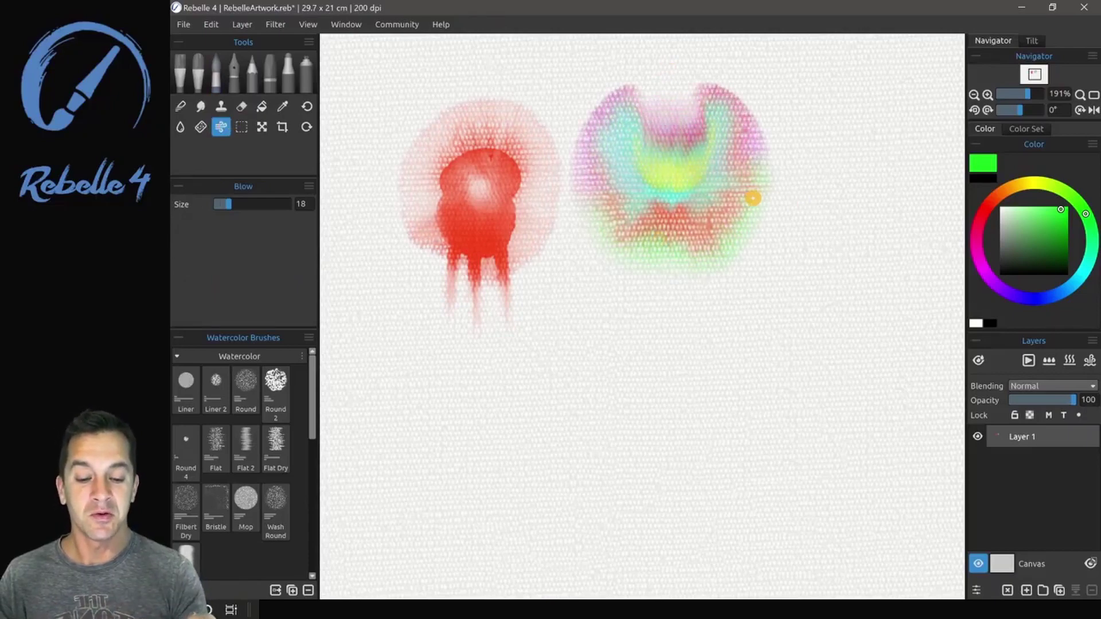
{"action": "left_click_drag", "start_coordinate": [583, 246], "coordinate": [599, 228]}
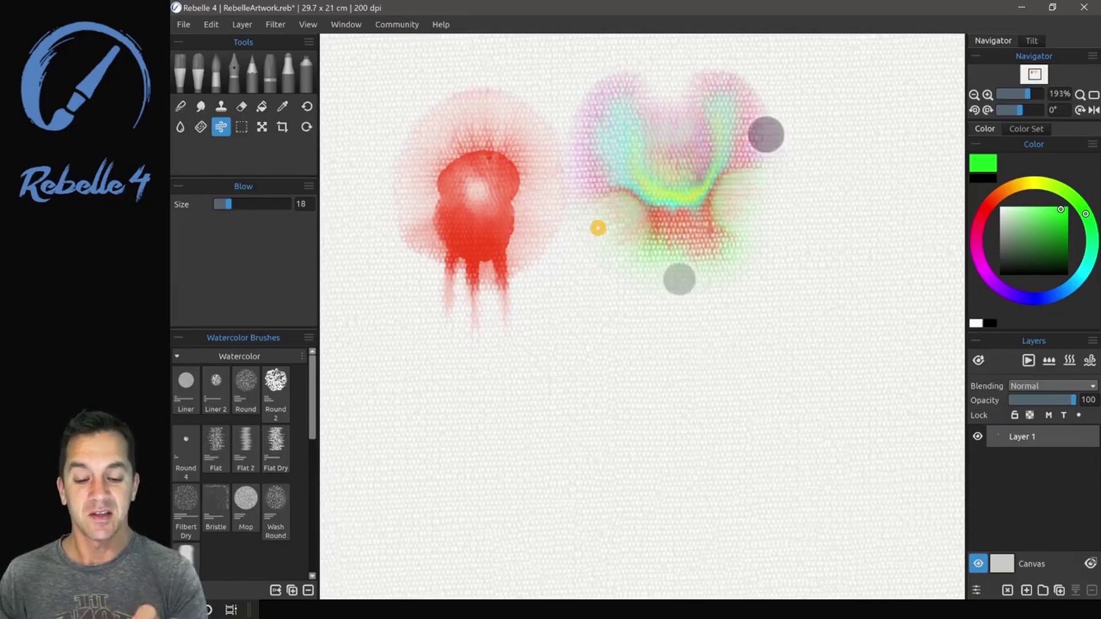
{"action": "scroll", "coordinate": [722, 247], "scroll_direction": "up", "scroll_amount": 3}
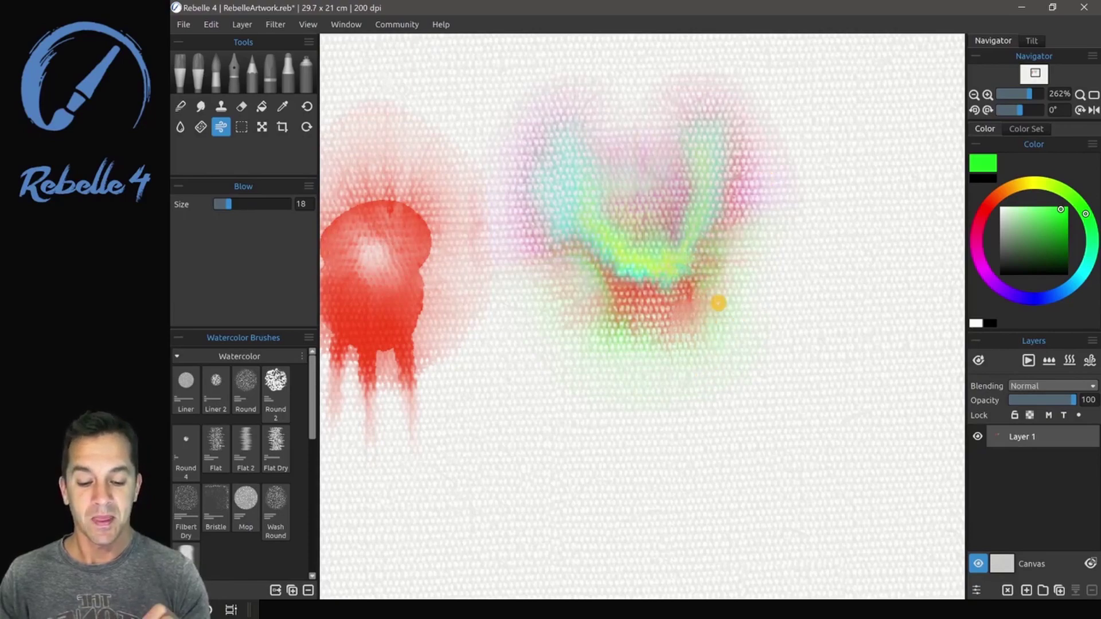
Step: Pick the Water tool, turn off Show Wet, and dry all wet paint on the layer
{"action": "left_click", "coordinate": [181, 127]}
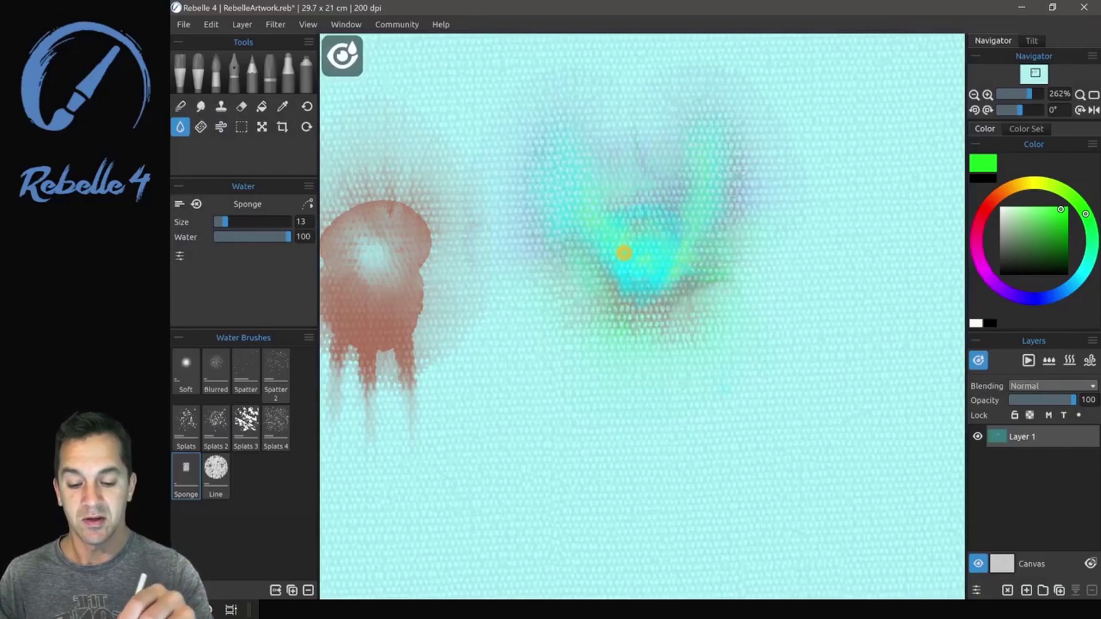
{"action": "left_click", "coordinate": [977, 360]}
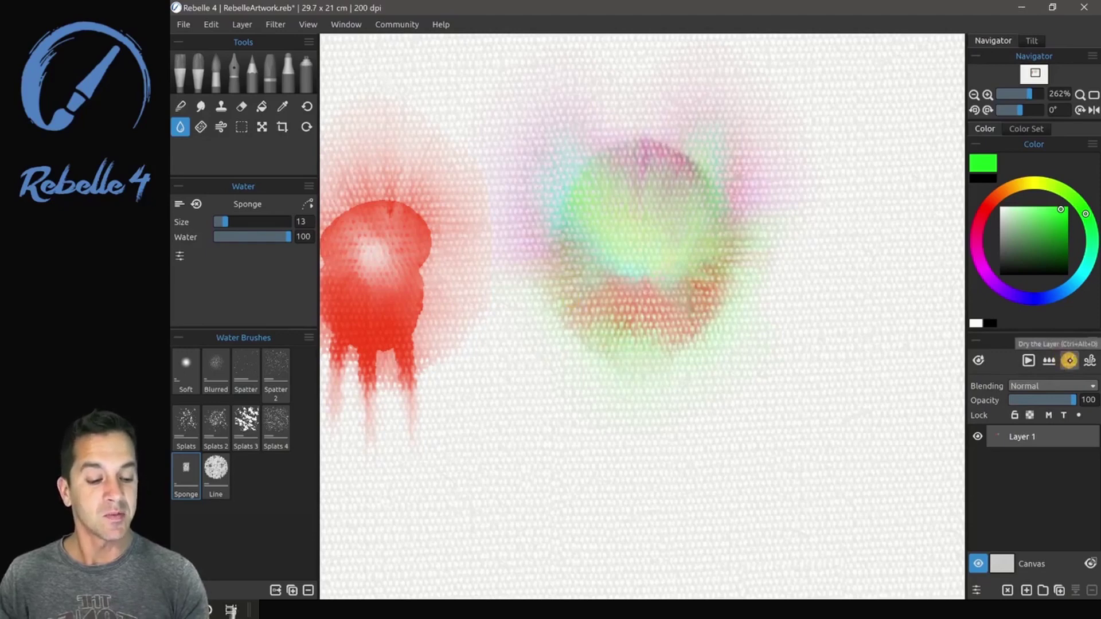
{"action": "left_click", "coordinate": [1070, 360]}
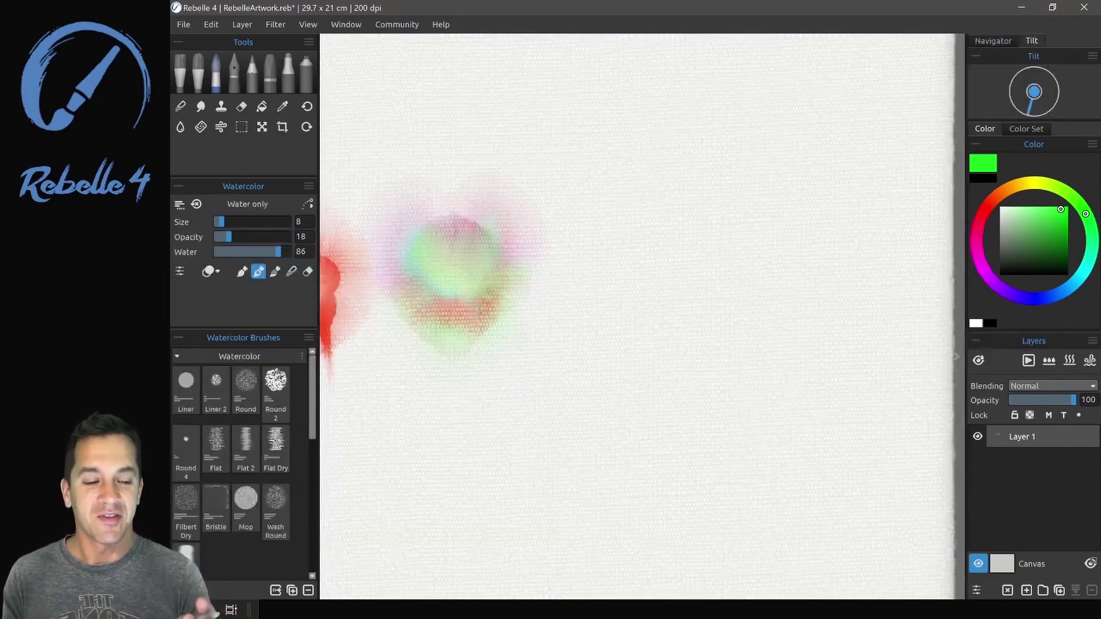
{"action": "left_click", "coordinate": [993, 40]}
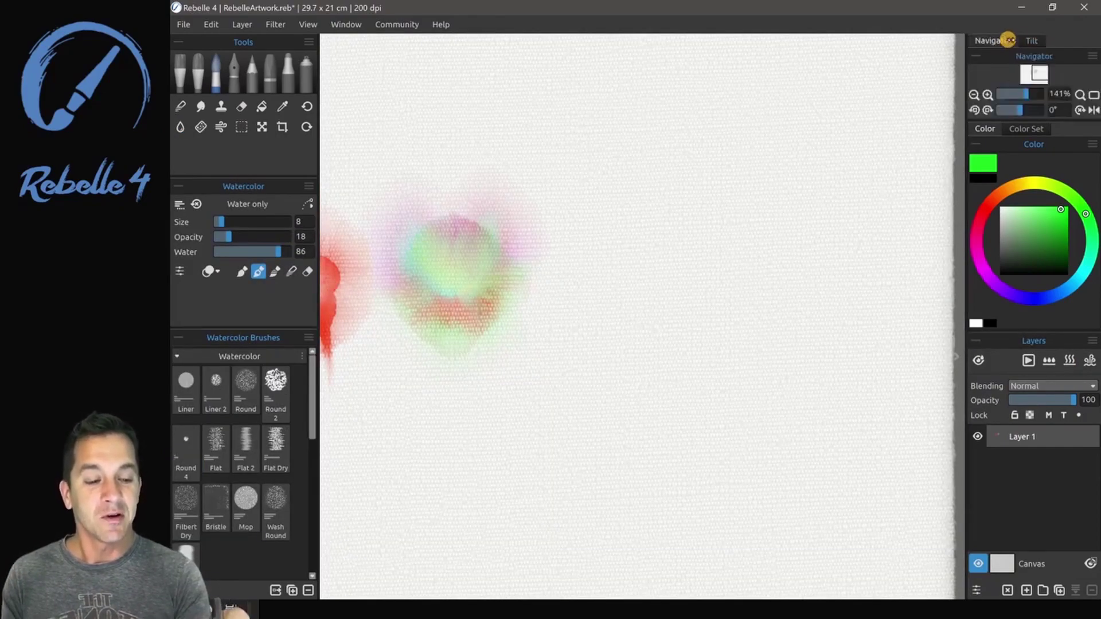
{"action": "left_click", "coordinate": [1031, 40]}
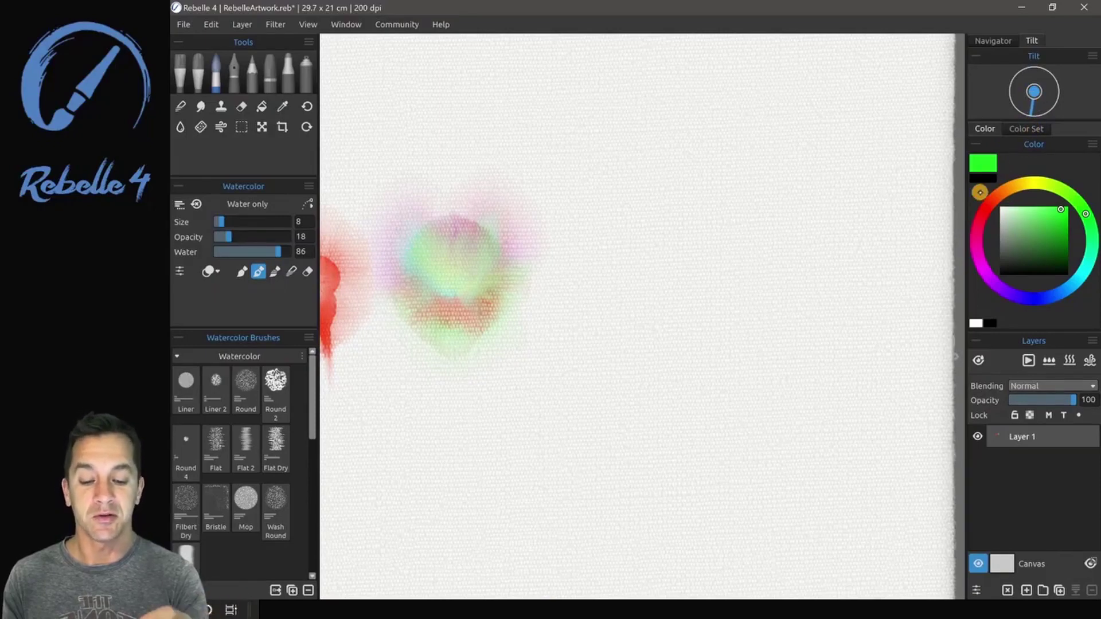
Step: Paint a small green blob right of the others, then rotate the canvas view back upright
{"action": "left_click_drag", "start_coordinate": [653, 222], "coordinate": [666, 208]}
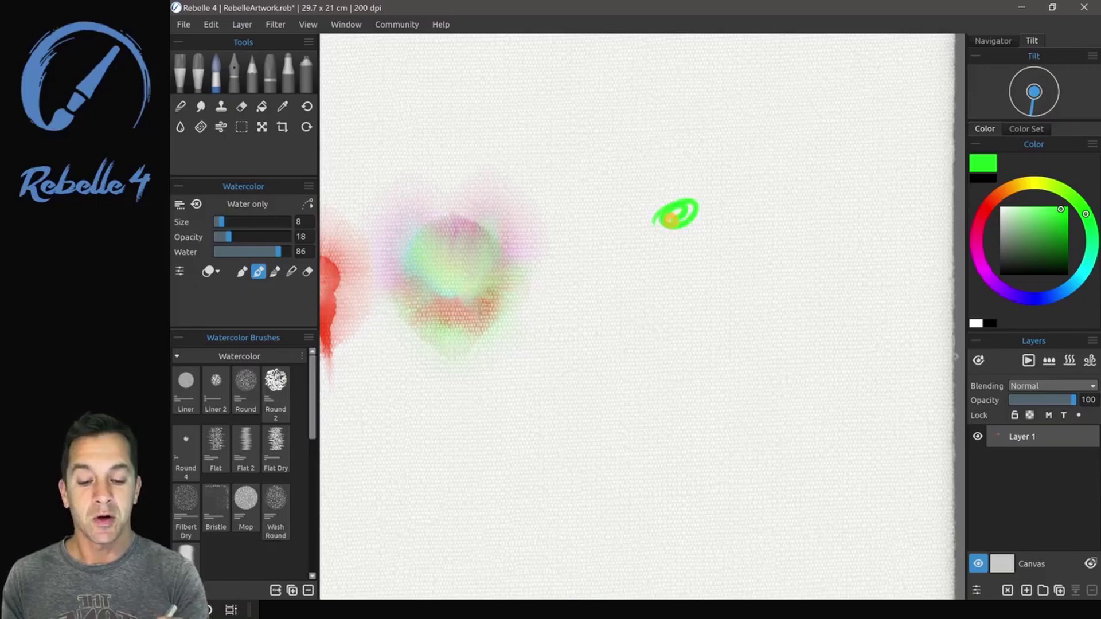
{"action": "mouse_move", "coordinate": [671, 218]}
{"action": "left_mouse_down"}
{"action": "mouse_move", "coordinate": [699, 200]}
{"action": "mouse_move", "coordinate": [649, 204]}
{"action": "mouse_move", "coordinate": [680, 234]}
{"action": "mouse_move", "coordinate": [683, 210]}
{"action": "left_mouse_up"}
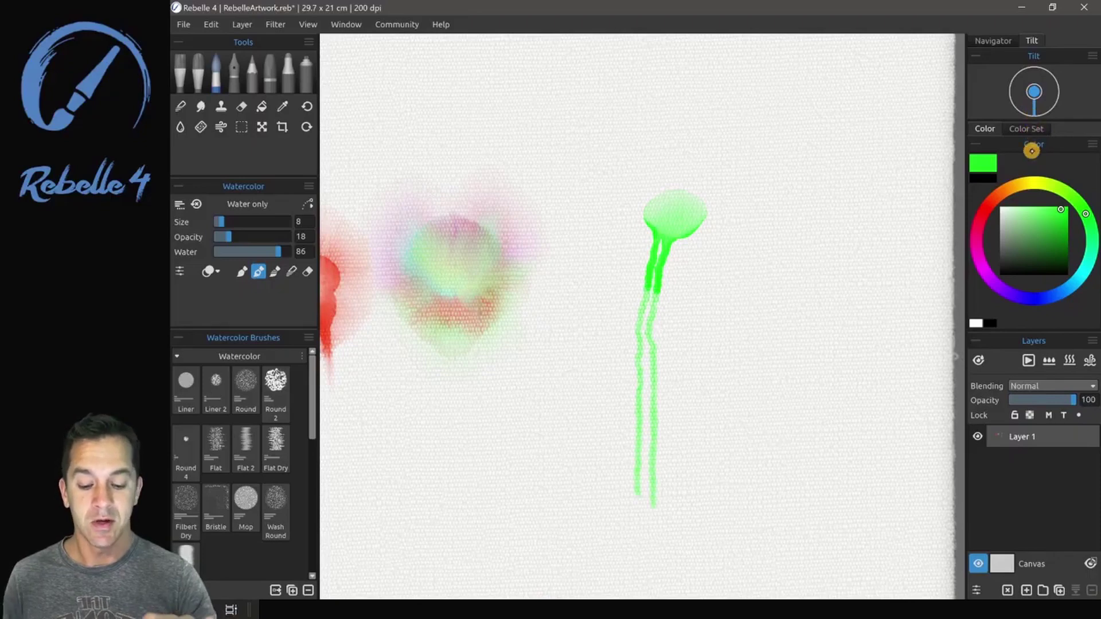
{"action": "left_click_drag", "start_coordinate": [746, 413], "coordinate": [650, 342]}
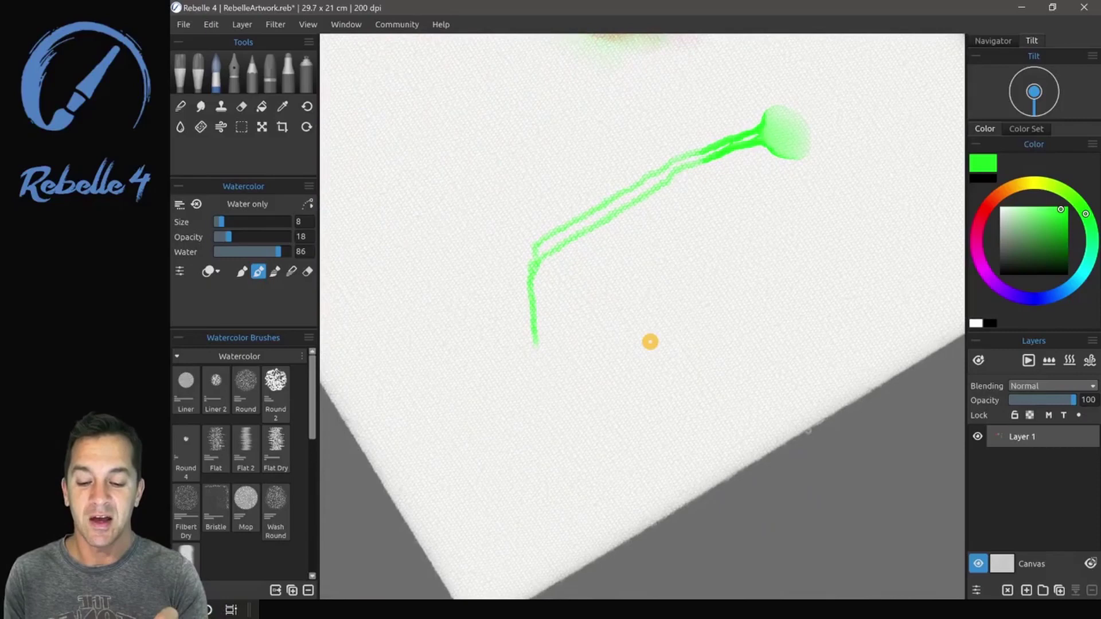
{"action": "left_click_drag", "start_coordinate": [717, 264], "coordinate": [677, 190]}
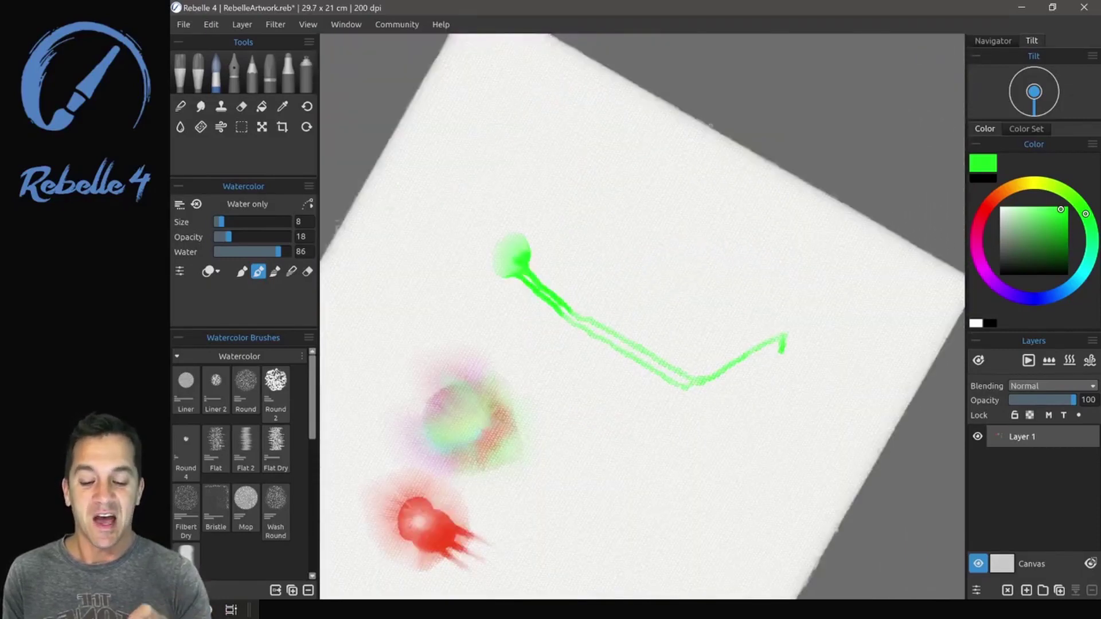
{"action": "left_click_drag", "start_coordinate": [768, 404], "coordinate": [749, 452]}
Step: Turn on Use Accelerometer for canvas tilt and paint a red watercolour blob at the centre
{"action": "left_click", "coordinate": [1092, 56]}
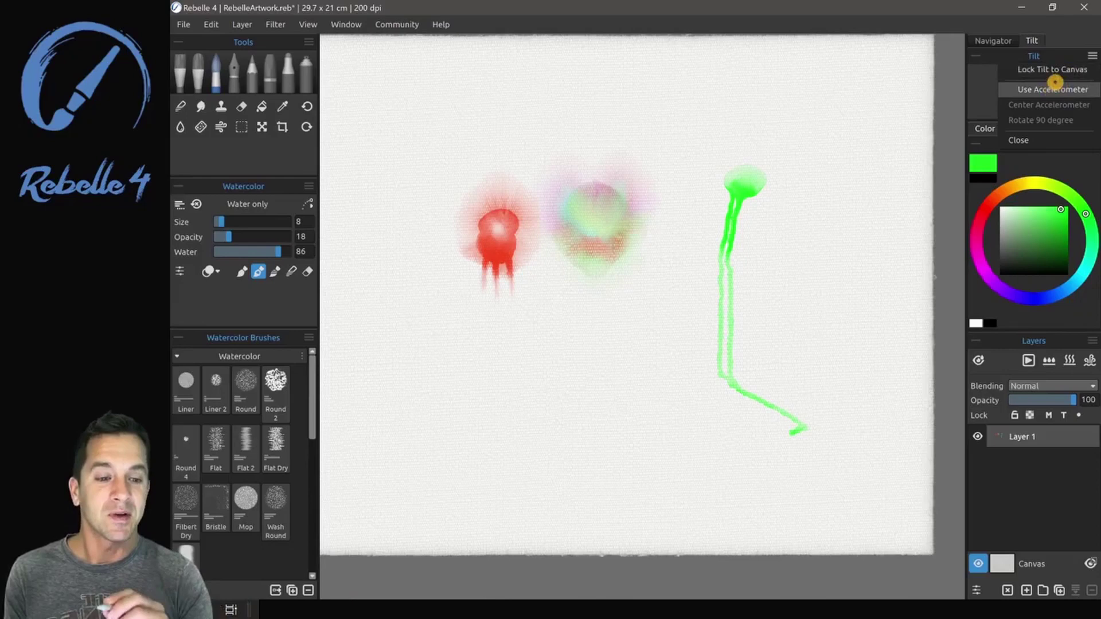
{"action": "left_click", "coordinate": [1055, 86]}
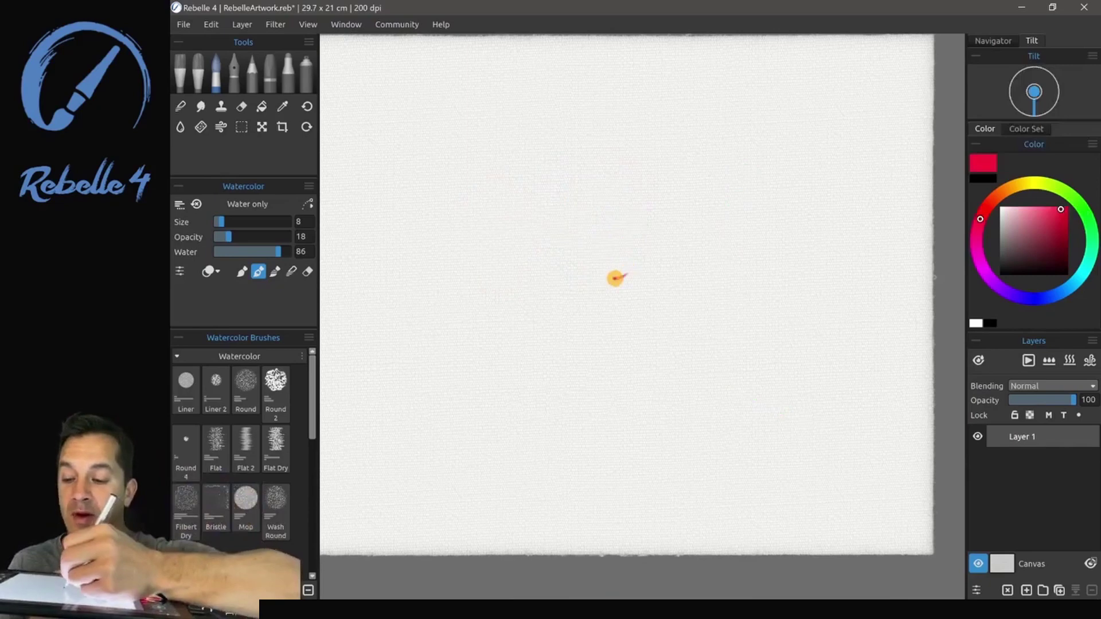
{"action": "mouse_move", "coordinate": [616, 279]}
{"action": "left_mouse_down"}
{"action": "mouse_move", "coordinate": [603, 246]}
{"action": "mouse_move", "coordinate": [604, 271]}
{"action": "mouse_move", "coordinate": [628, 260]}
{"action": "mouse_move", "coordinate": [605, 257]}
{"action": "left_mouse_up"}
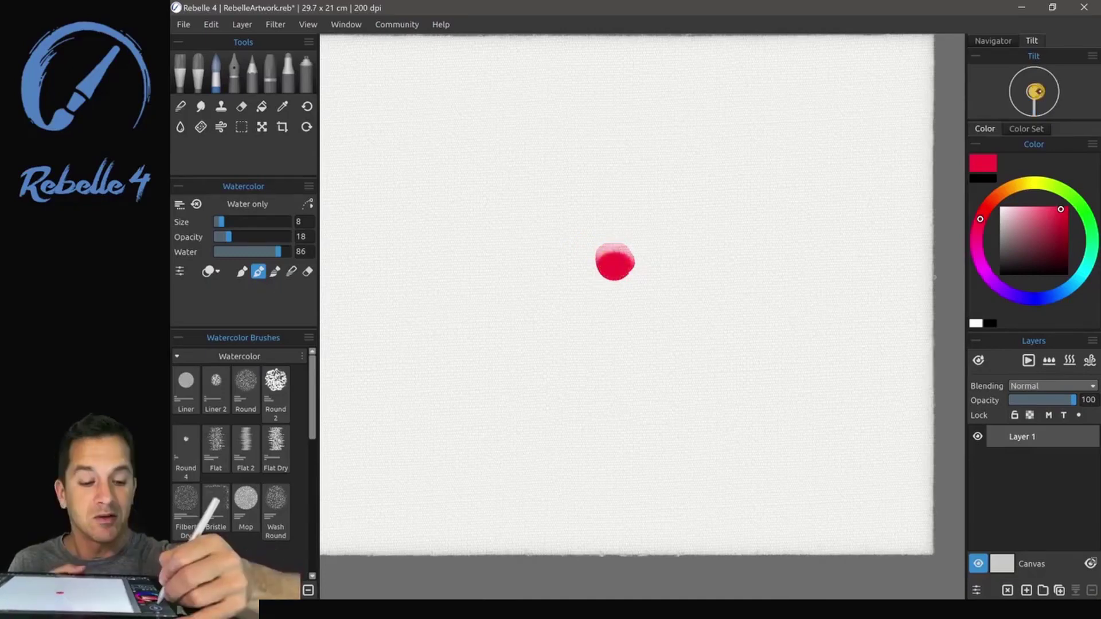
Step: Toggle accelerometer tilt, switch to the Water tool with Show Wet off, and restore the colour wheel
{"action": "left_click", "coordinate": [1092, 55]}
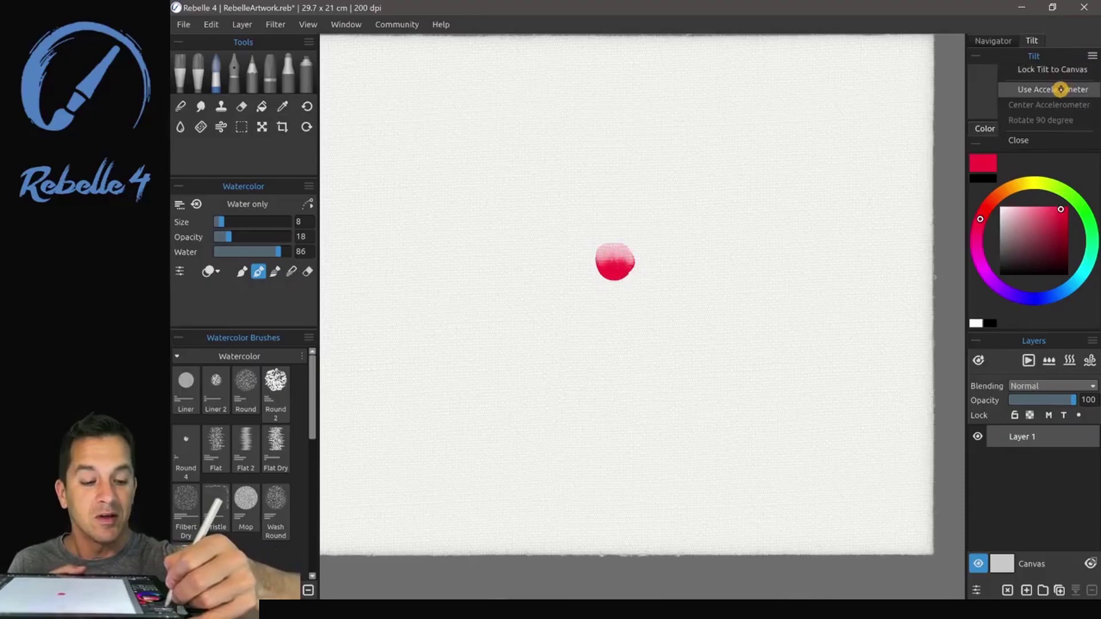
{"action": "left_click", "coordinate": [1061, 92]}
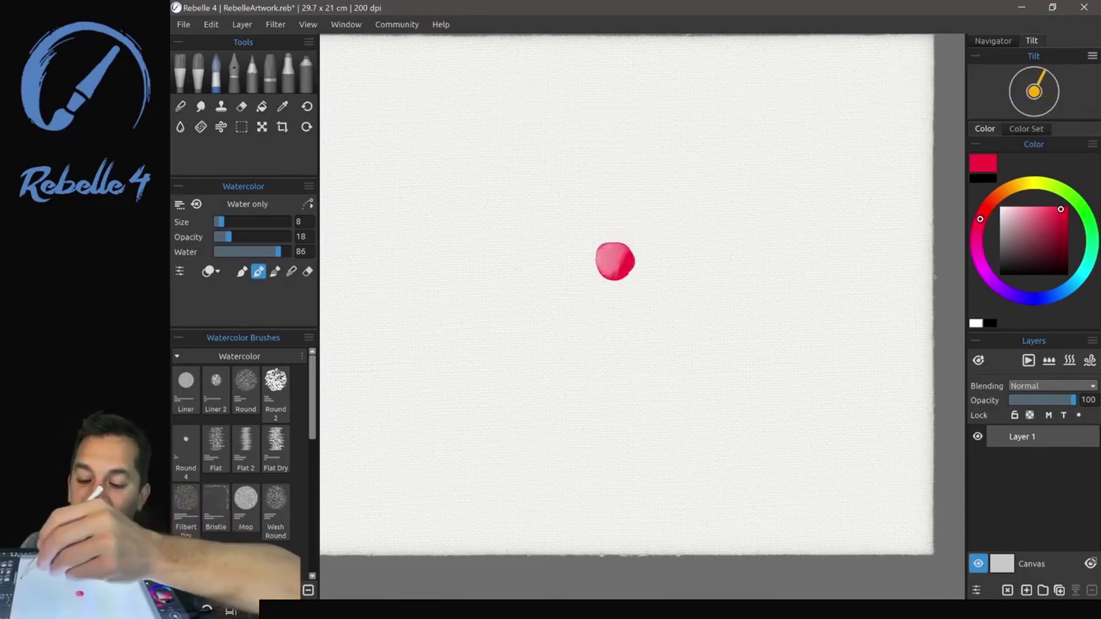
{"action": "left_click", "coordinate": [180, 126]}
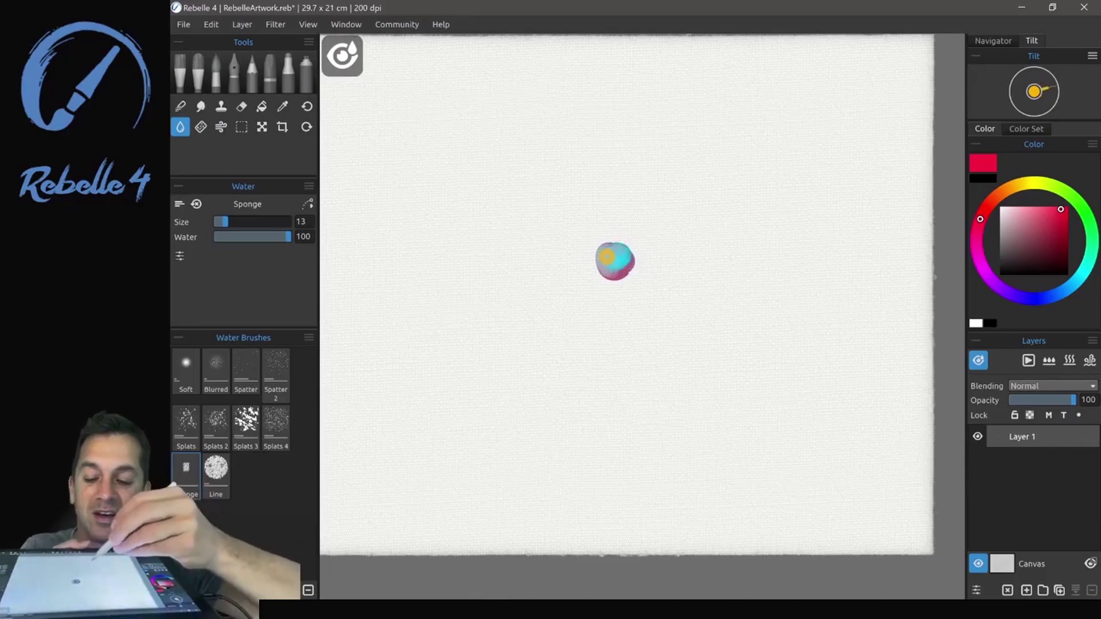
{"action": "left_click", "coordinate": [977, 360]}
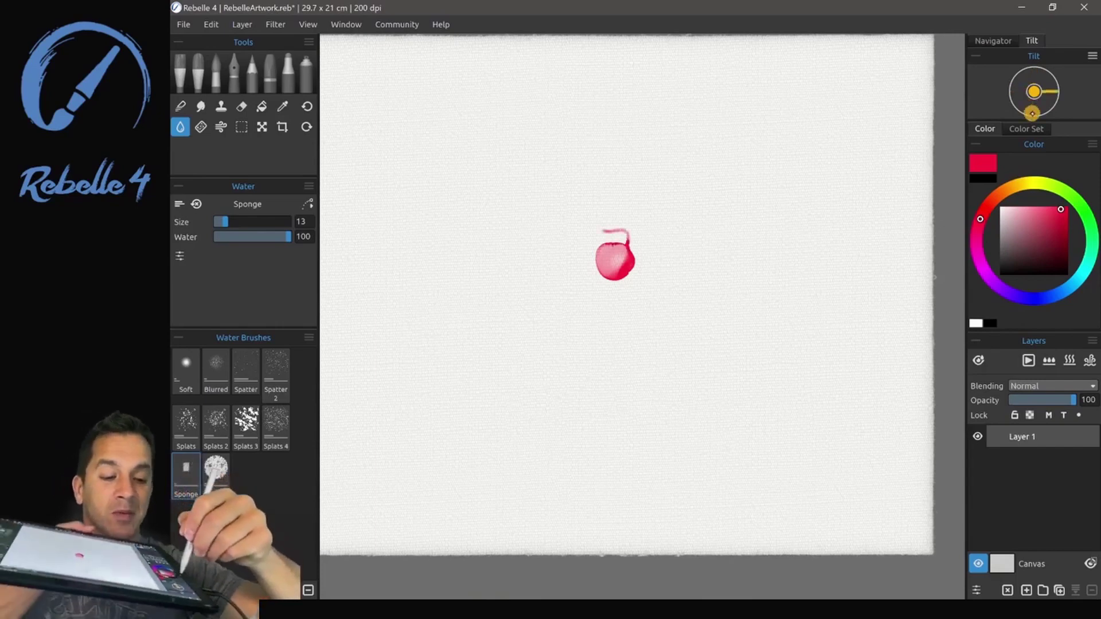
{"action": "left_click", "coordinate": [1046, 128]}
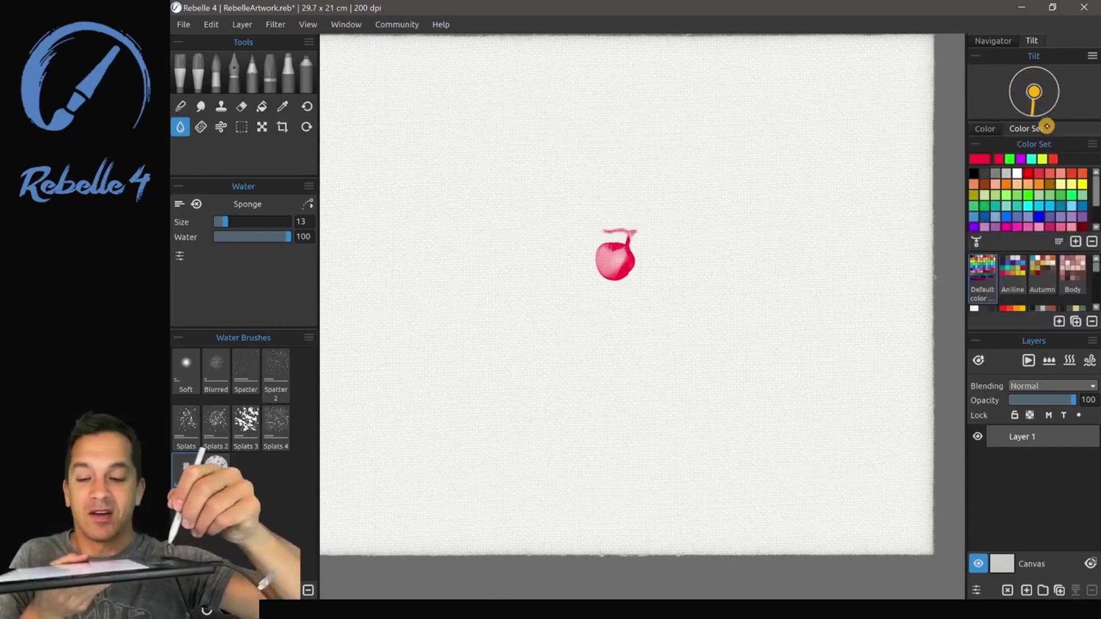
{"action": "left_click", "coordinate": [998, 132]}
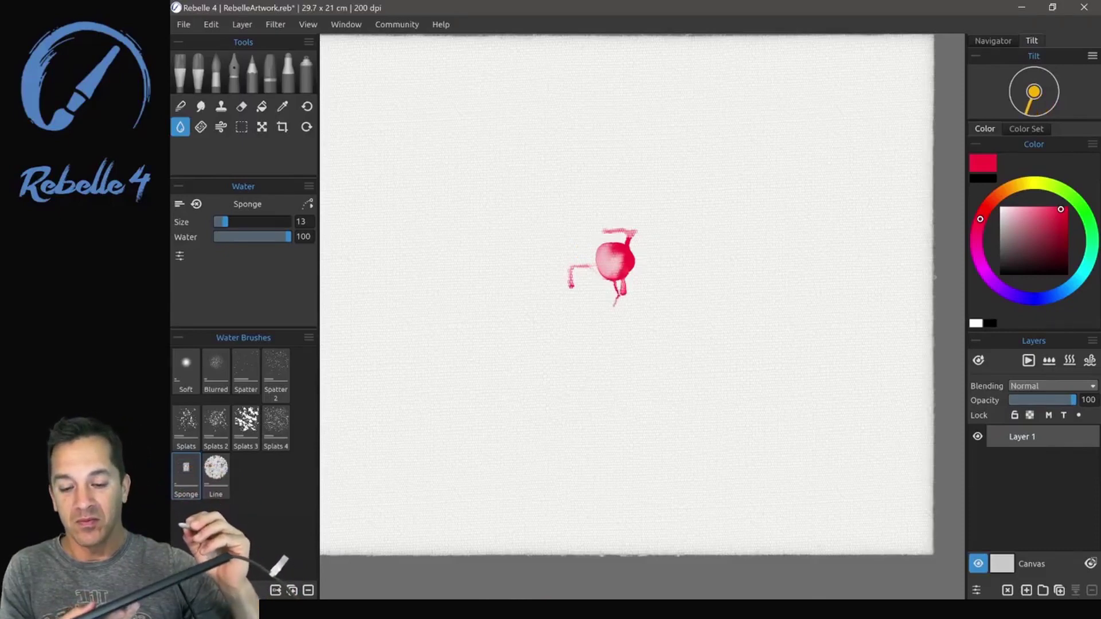
Step: With the Blow tool at size 18, push the red drips downward and the left arm outward
{"action": "left_click", "coordinate": [222, 127]}
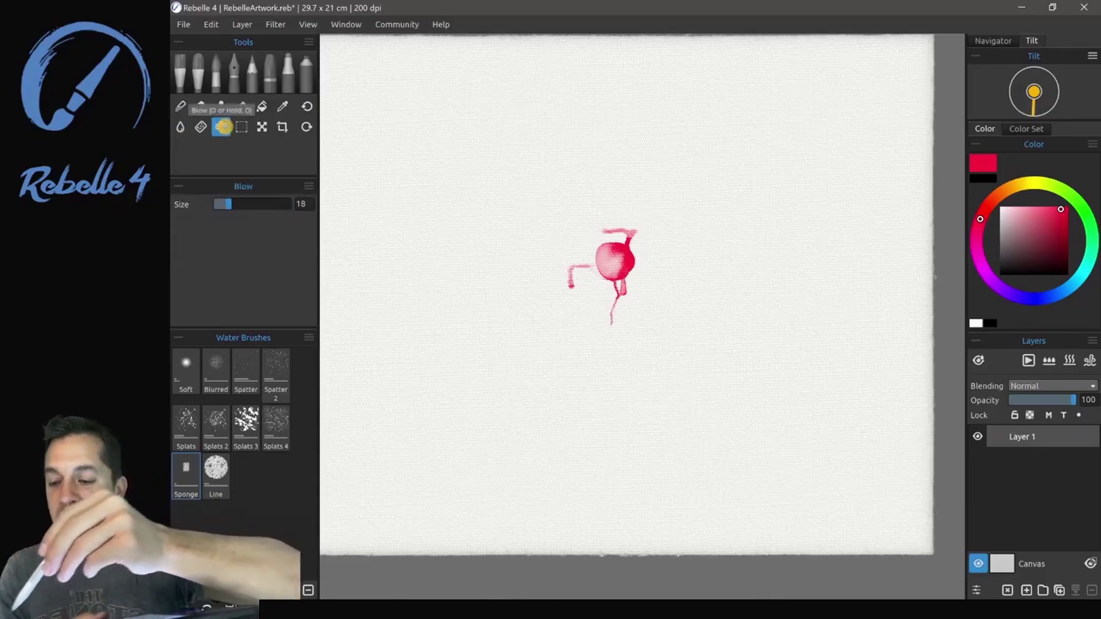
{"action": "mouse_move", "coordinate": [652, 258]}
{"action": "left_mouse_down"}
{"action": "mouse_move", "coordinate": [627, 253]}
{"action": "mouse_move", "coordinate": [651, 270]}
{"action": "mouse_move", "coordinate": [632, 267]}
{"action": "left_mouse_up"}
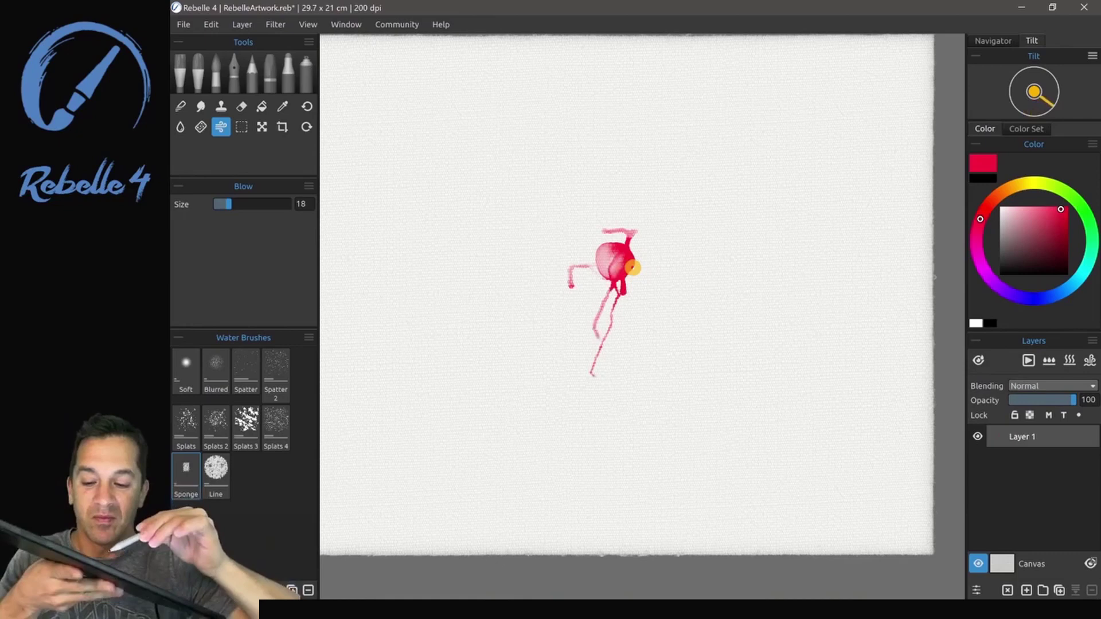
{"action": "mouse_move", "coordinate": [639, 356]}
{"action": "left_mouse_down"}
{"action": "mouse_move", "coordinate": [610, 373]}
{"action": "mouse_move", "coordinate": [656, 359]}
{"action": "mouse_move", "coordinate": [620, 401]}
{"action": "mouse_move", "coordinate": [622, 445]}
{"action": "mouse_move", "coordinate": [609, 410]}
{"action": "mouse_move", "coordinate": [620, 457]}
{"action": "left_mouse_up"}
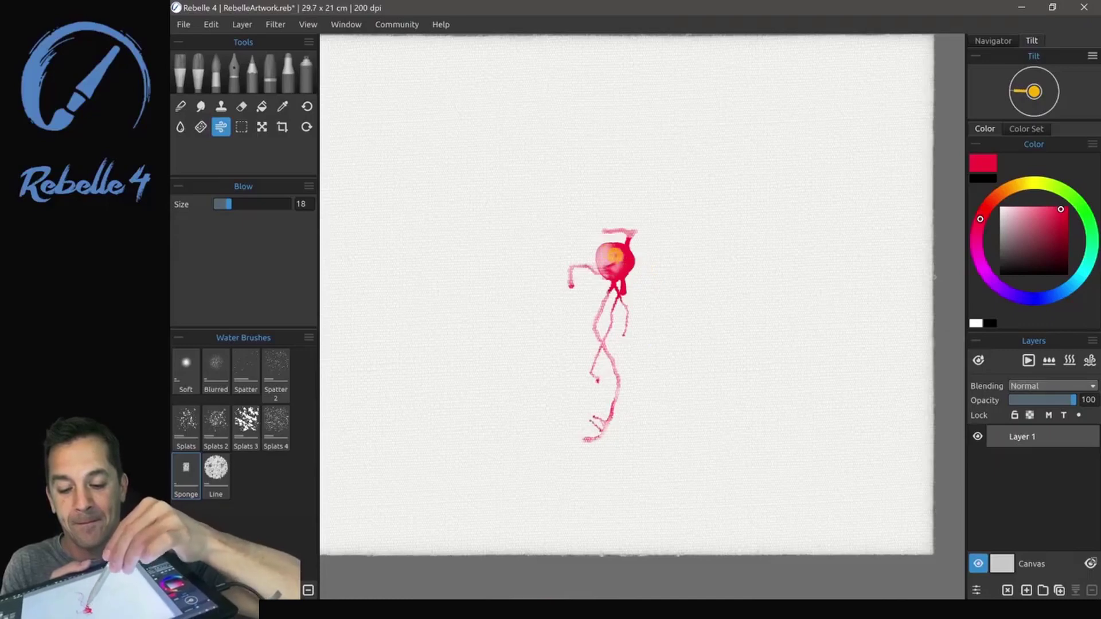
{"action": "mouse_move", "coordinate": [615, 255]}
{"action": "left_mouse_down"}
{"action": "mouse_move", "coordinate": [572, 241]}
{"action": "mouse_move", "coordinate": [534, 237]}
{"action": "mouse_move", "coordinate": [535, 267]}
{"action": "mouse_move", "coordinate": [610, 348]}
{"action": "left_mouse_up"}
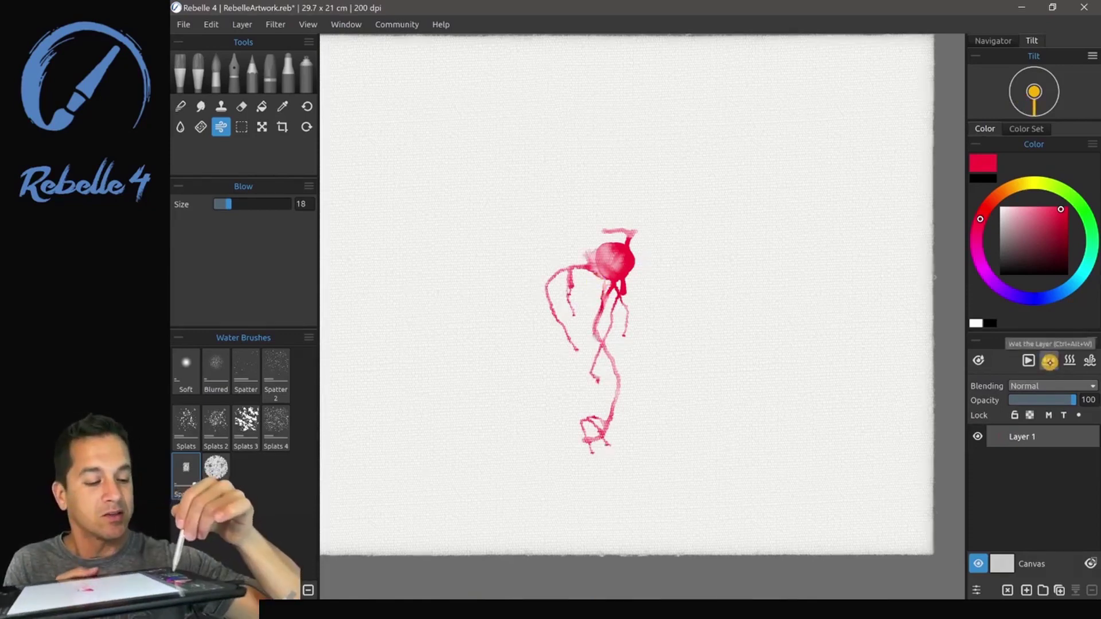
Step: Rewet the layer and blow the red paint into a faint pink streak fanning right
{"action": "left_click", "coordinate": [1043, 359]}
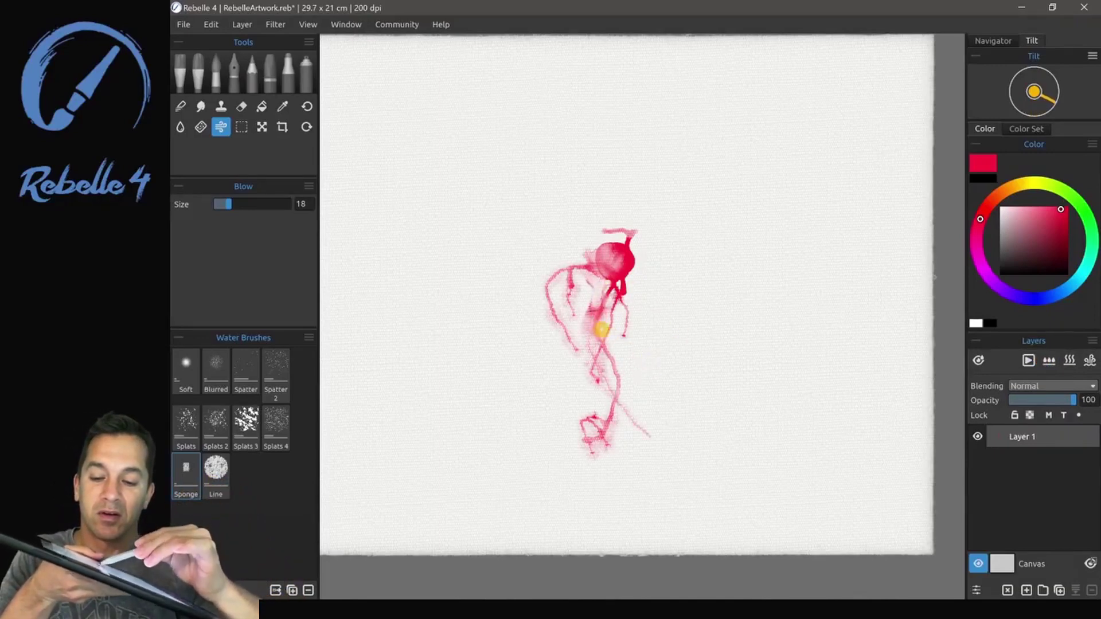
{"action": "left_click_drag", "start_coordinate": [612, 348], "coordinate": [580, 341]}
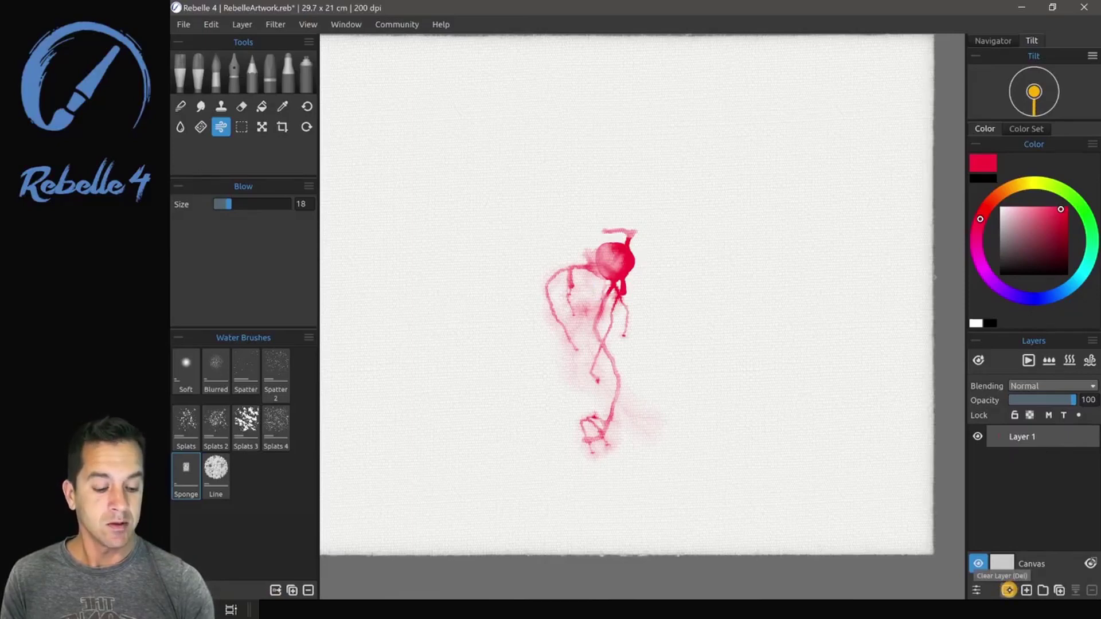
Step: Clear the layer, then check the Clear Layer option in Edit > Preferences and close it
{"action": "left_click", "coordinate": [1008, 590]}
{"action": "left_click", "coordinate": [211, 24]}
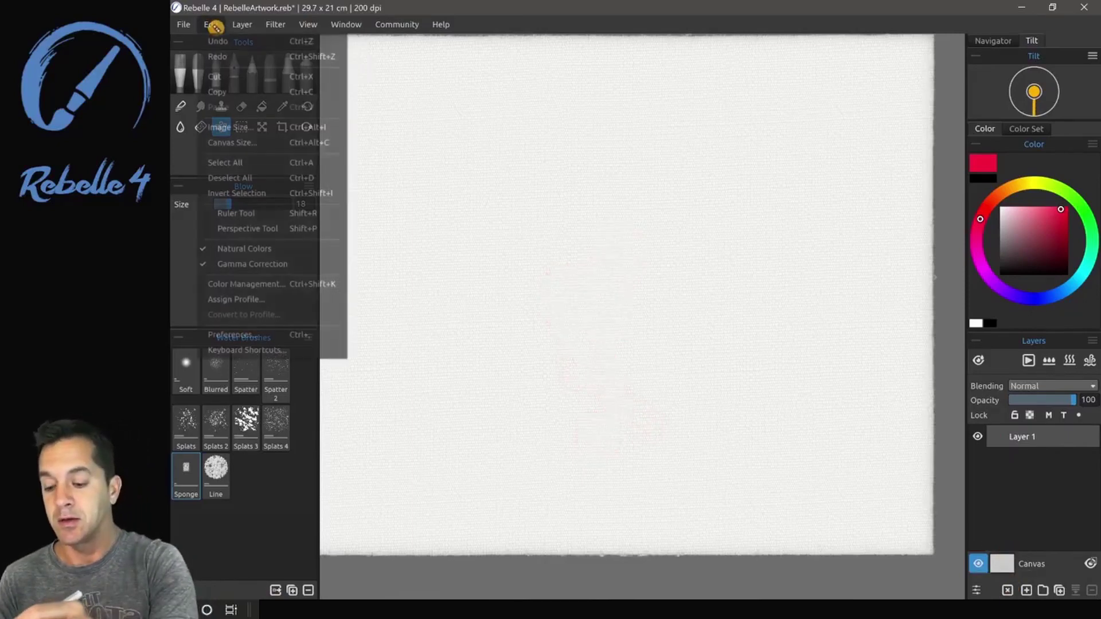
{"action": "left_click", "coordinate": [278, 334]}
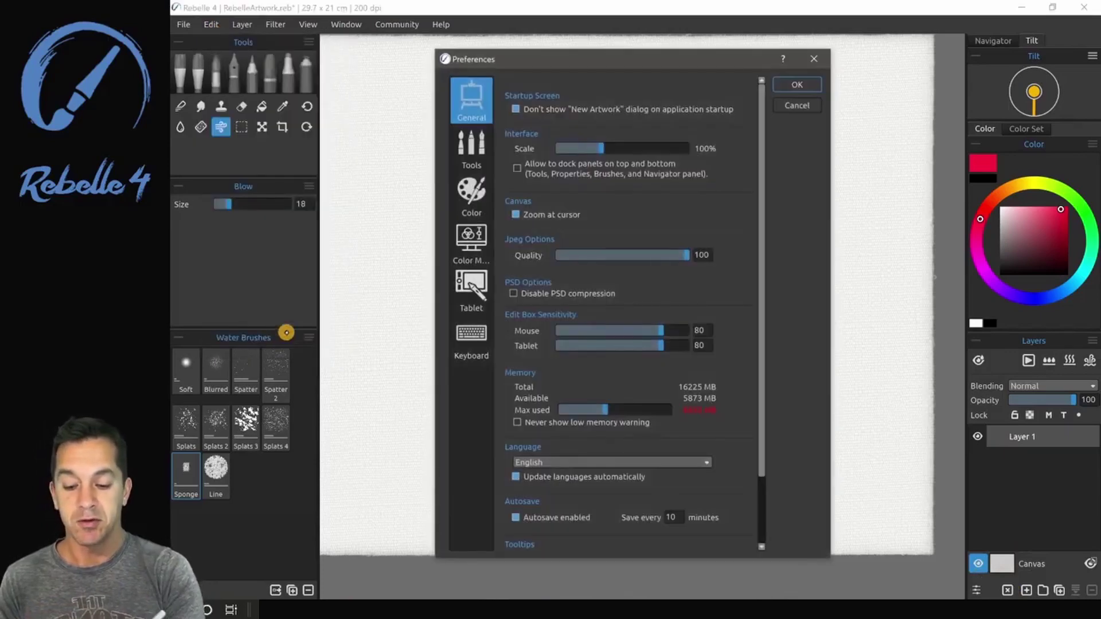
{"action": "left_click_drag", "start_coordinate": [760, 210], "coordinate": [747, 386]}
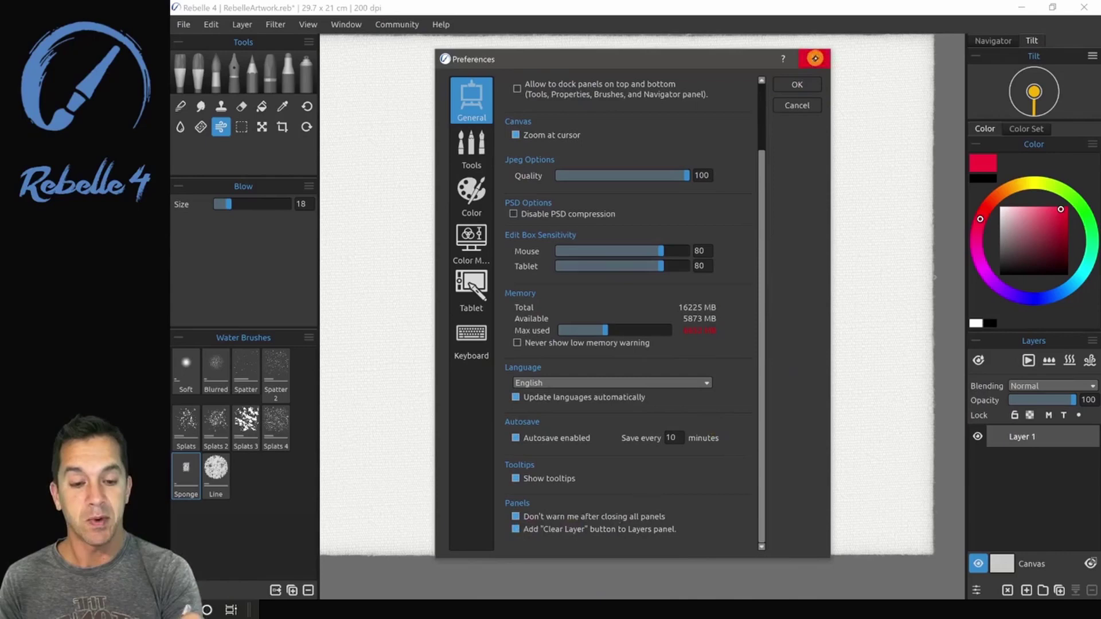
{"action": "left_click", "coordinate": [815, 58]}
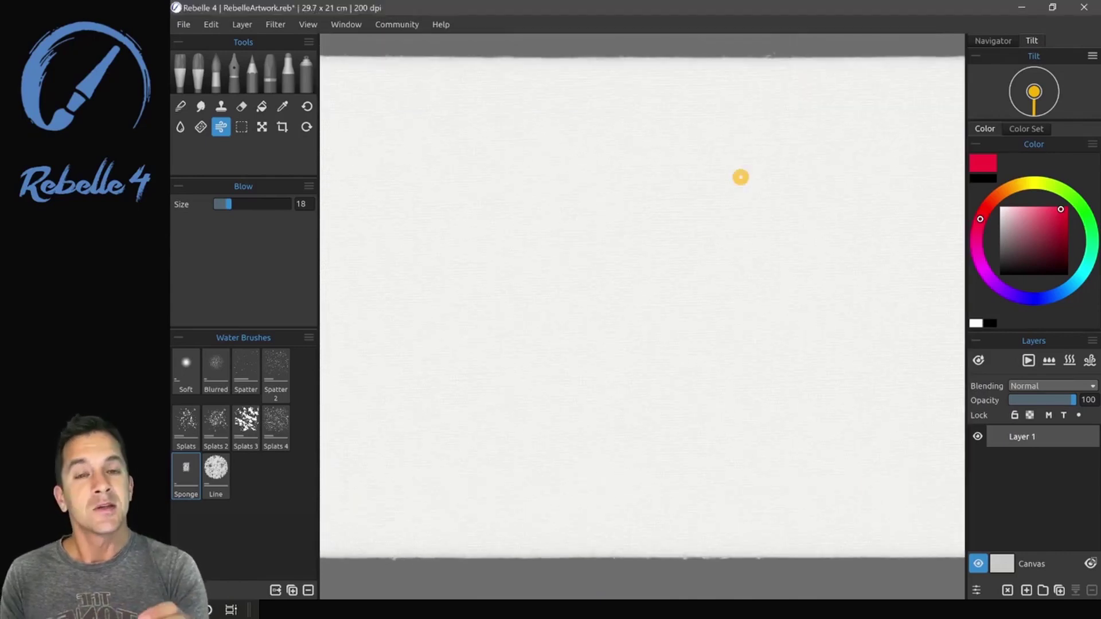
Step: Paint a broad red Rough Wet oil stroke across the canvas centre
{"action": "left_click", "coordinate": [181, 74]}
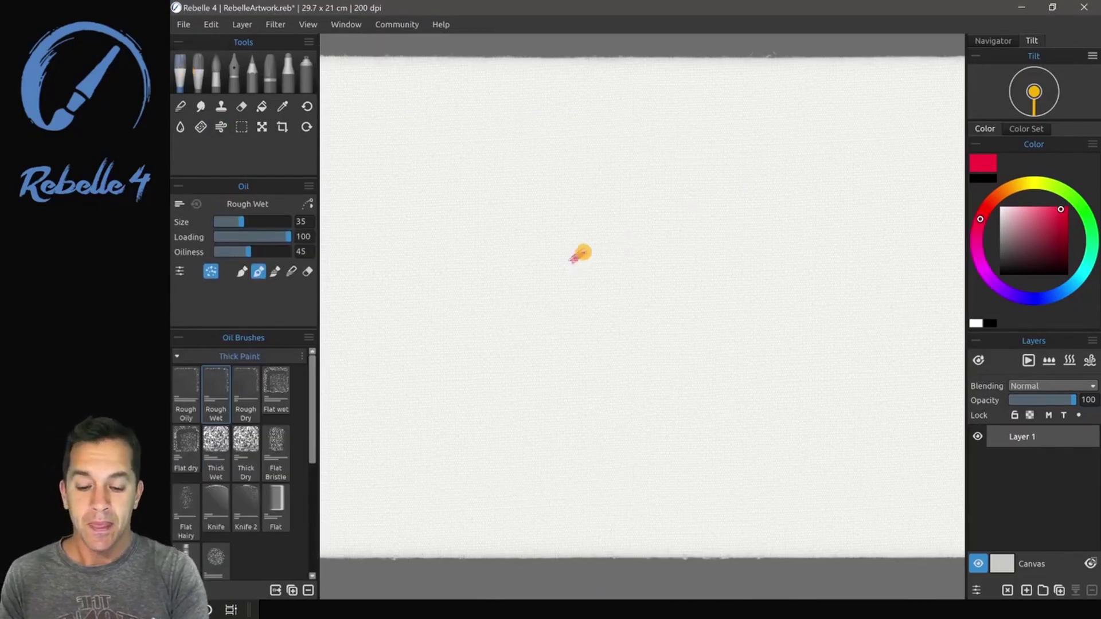
{"action": "mouse_move", "coordinate": [580, 251]}
{"action": "left_mouse_down"}
{"action": "mouse_move", "coordinate": [604, 267]}
{"action": "mouse_move", "coordinate": [644, 266]}
{"action": "left_mouse_up"}
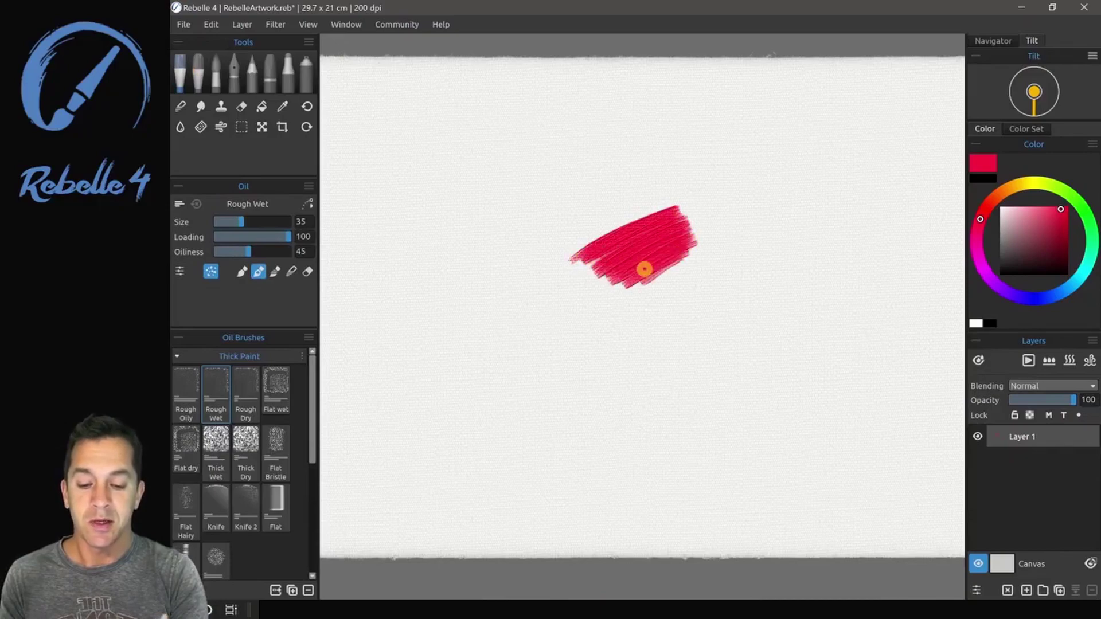
{"action": "scroll", "coordinate": [672, 255], "scroll_direction": "up", "scroll_amount": 5}
{"action": "scroll", "coordinate": [652, 377], "scroll_direction": "up", "scroll_amount": 1}
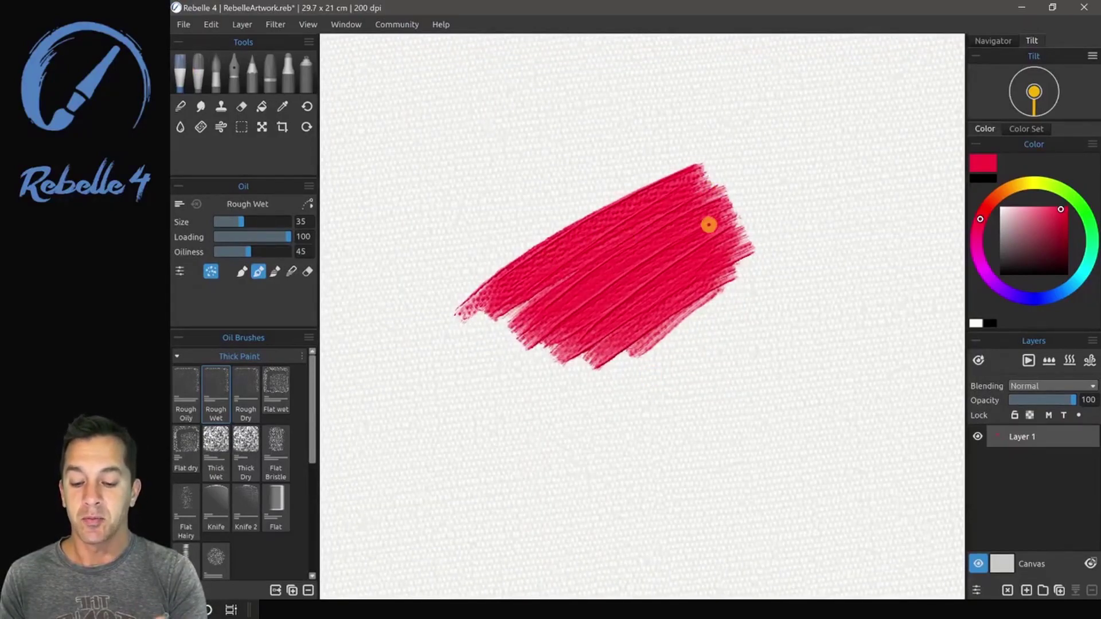
Step: In Visual Settings, raise Impasto Depth from 5 to 10 and Texture Influence from 6 to 8
{"action": "left_click", "coordinate": [347, 25]}
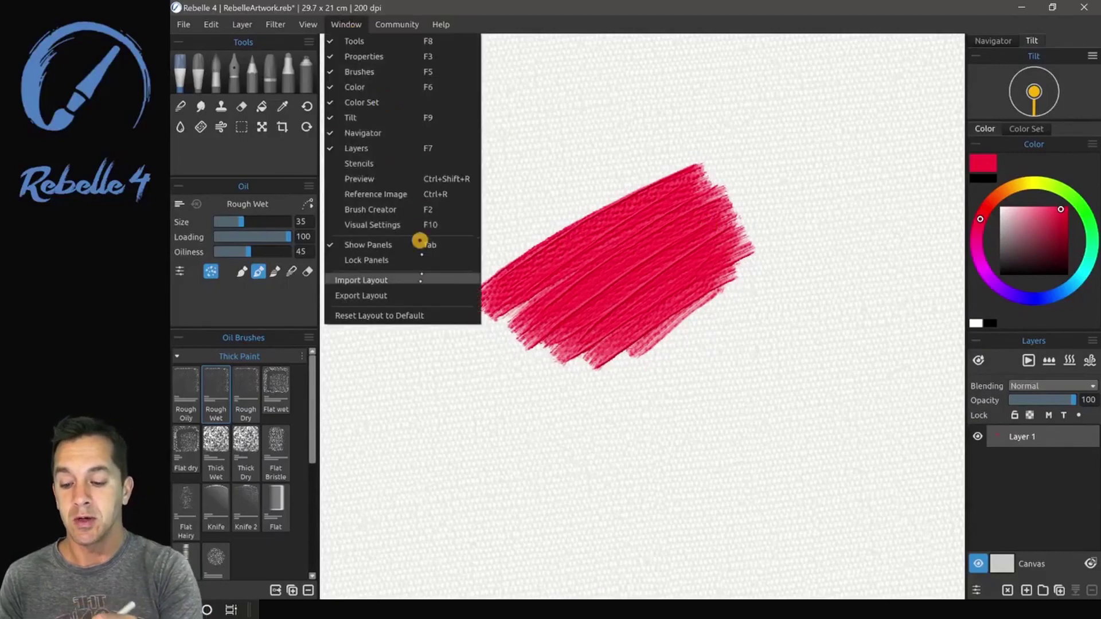
{"action": "left_click", "coordinate": [405, 224]}
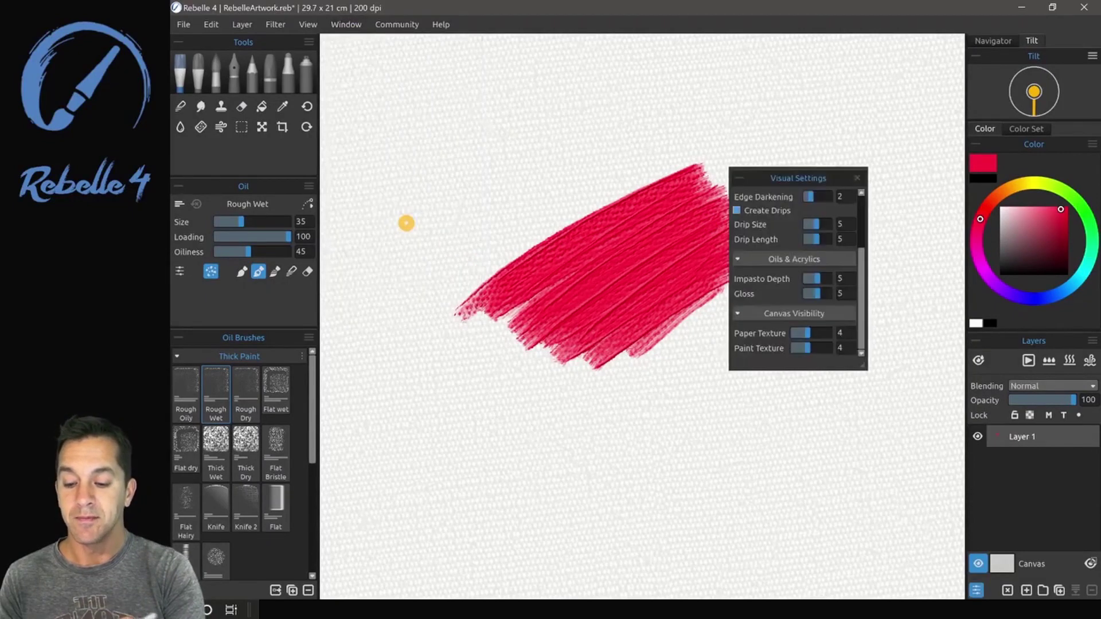
{"action": "left_click_drag", "start_coordinate": [820, 276], "coordinate": [838, 276]}
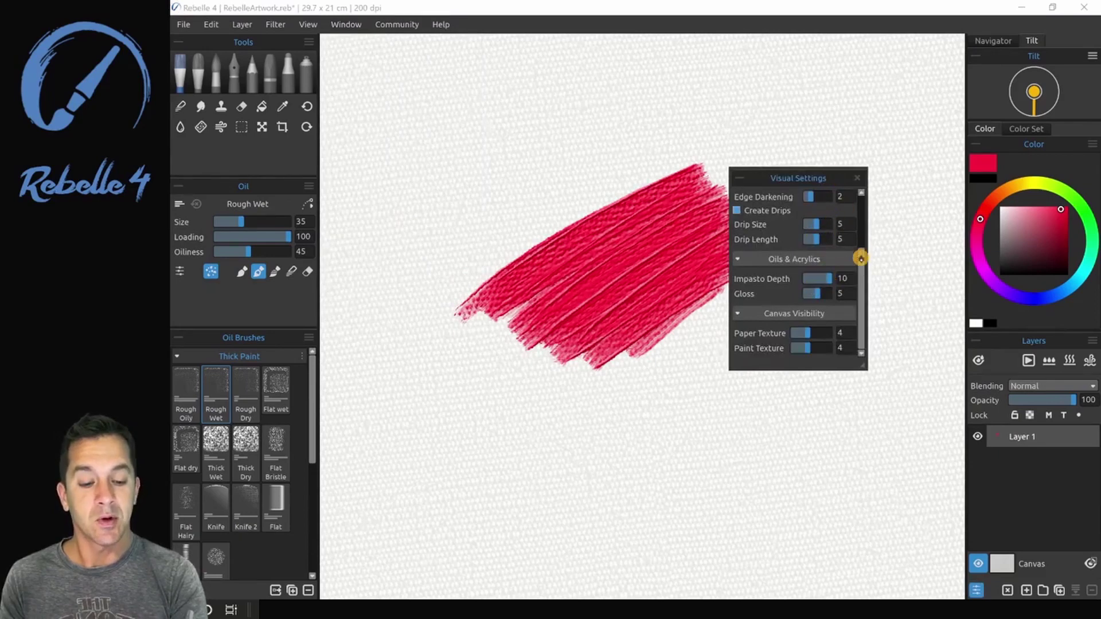
{"action": "scroll", "coordinate": [860, 256], "scroll_direction": "up", "scroll_amount": 5}
{"action": "left_click_drag", "start_coordinate": [822, 260], "coordinate": [825, 260]}
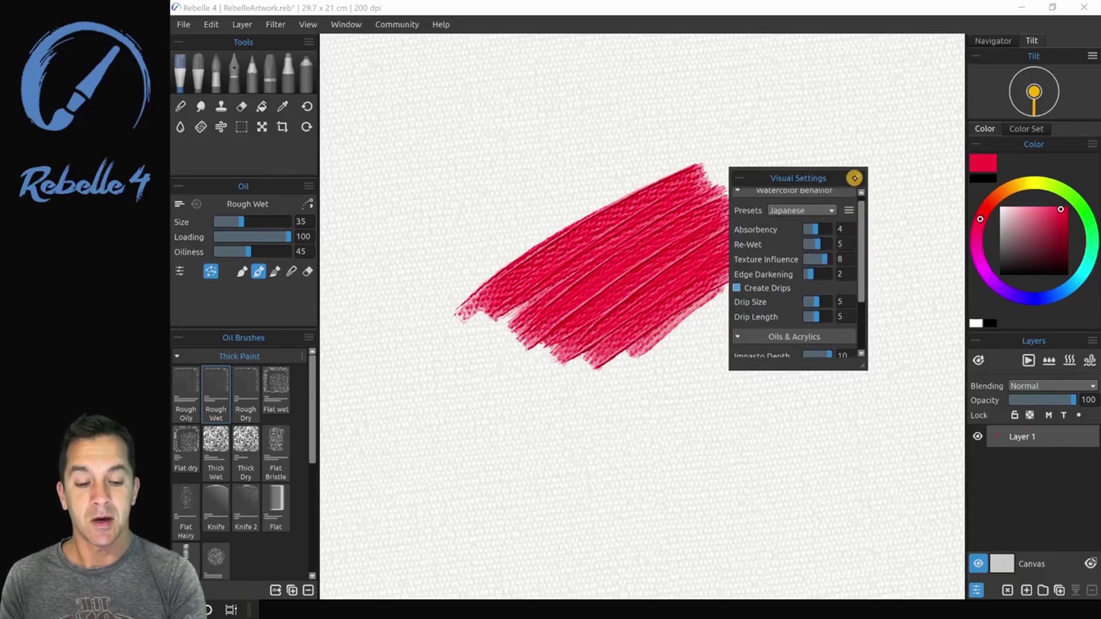
{"action": "left_click", "coordinate": [856, 178]}
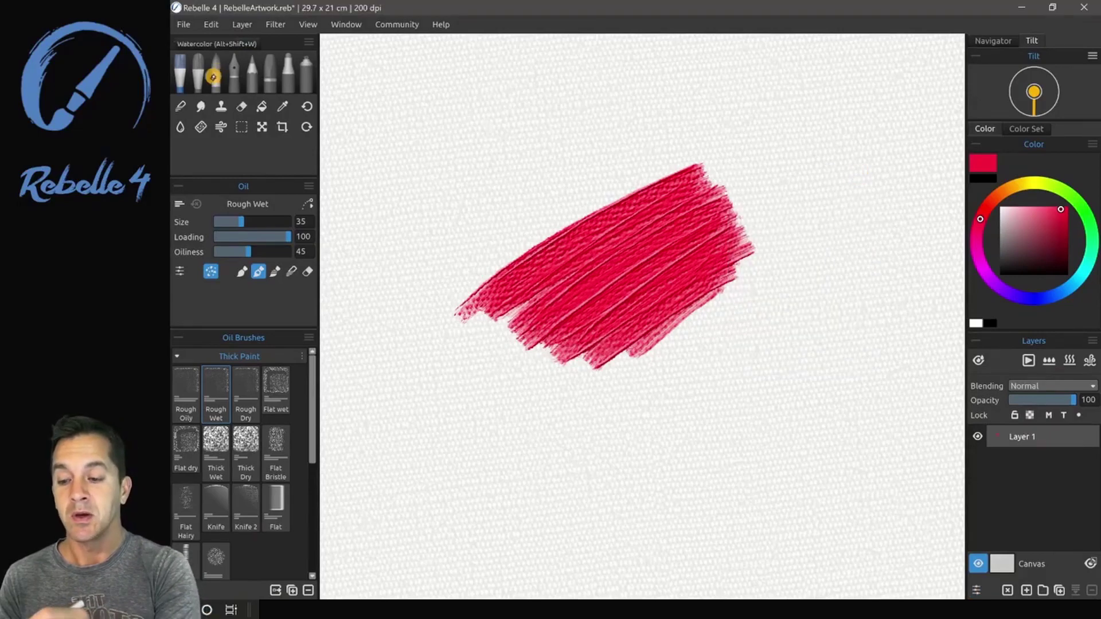
Step: Switch to Watercolor, undo the stray red stroke, choose green, and take the Water Sponge
{"action": "left_click", "coordinate": [216, 72]}
{"action": "mouse_move", "coordinate": [560, 119]}
{"action": "left_mouse_down"}
{"action": "mouse_move", "coordinate": [631, 109]}
{"action": "mouse_move", "coordinate": [599, 143]}
{"action": "mouse_move", "coordinate": [618, 149]}
{"action": "mouse_move", "coordinate": [573, 146]}
{"action": "mouse_move", "coordinate": [577, 137]}
{"action": "mouse_move", "coordinate": [597, 178]}
{"action": "mouse_move", "coordinate": [624, 150]}
{"action": "mouse_move", "coordinate": [581, 573]}
{"action": "left_mouse_up"}
{"action": "key", "text": "ctrl+z"}
{"action": "left_click", "coordinate": [1072, 197]}
{"action": "key", "text": "w"}
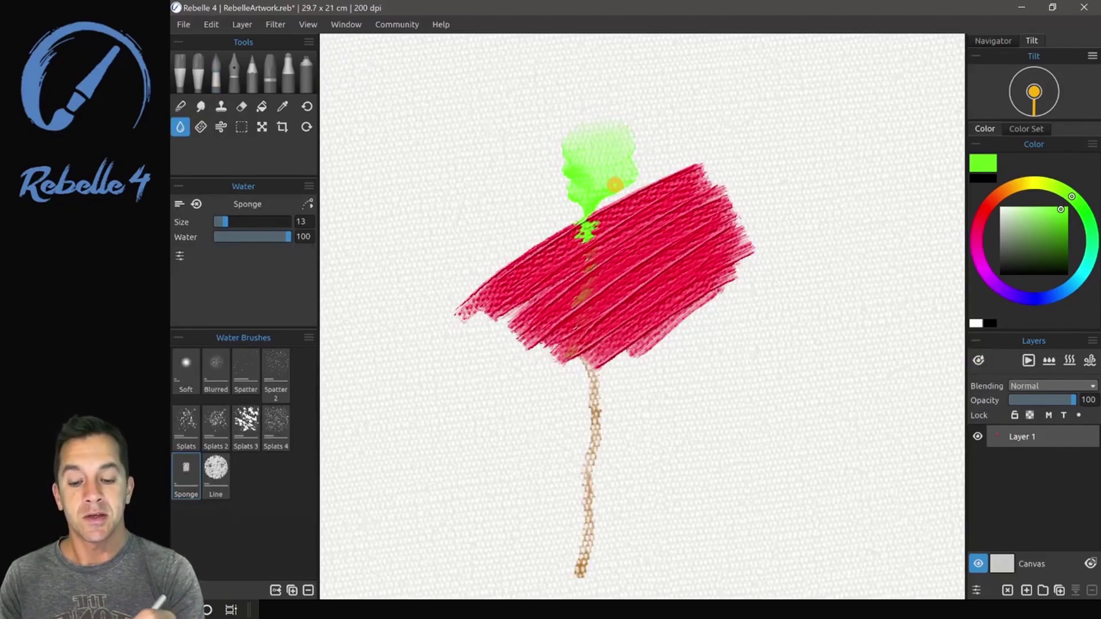
{"action": "scroll", "coordinate": [631, 258], "scroll_direction": "up", "scroll_amount": 5}
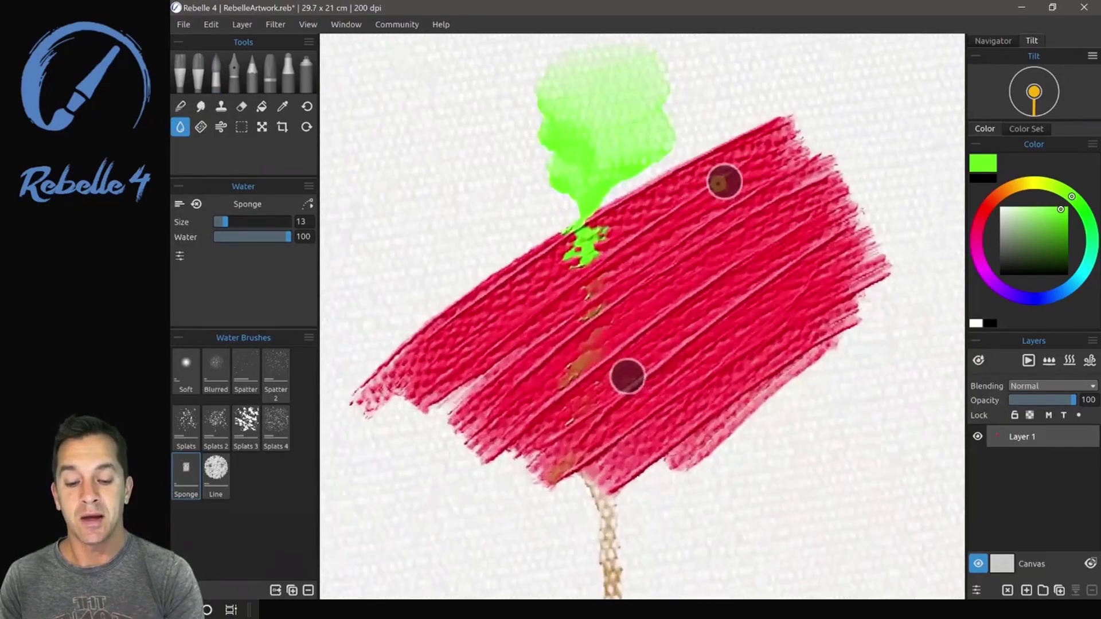
{"action": "scroll", "coordinate": [726, 179], "scroll_direction": "down", "scroll_amount": 5}
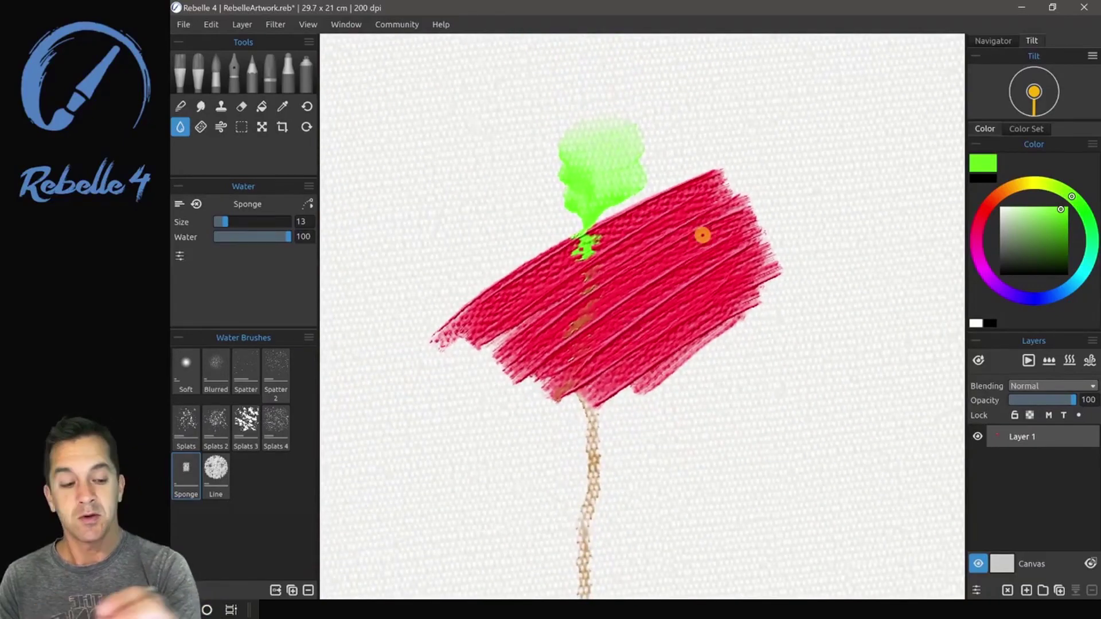
Step: Paint a cyan watercolour blob beside the green and rewet it so it runs into the red
{"action": "left_click", "coordinate": [1077, 280]}
{"action": "left_click", "coordinate": [216, 74]}
{"action": "left_click_drag", "start_coordinate": [656, 161], "coordinate": [665, 182]}
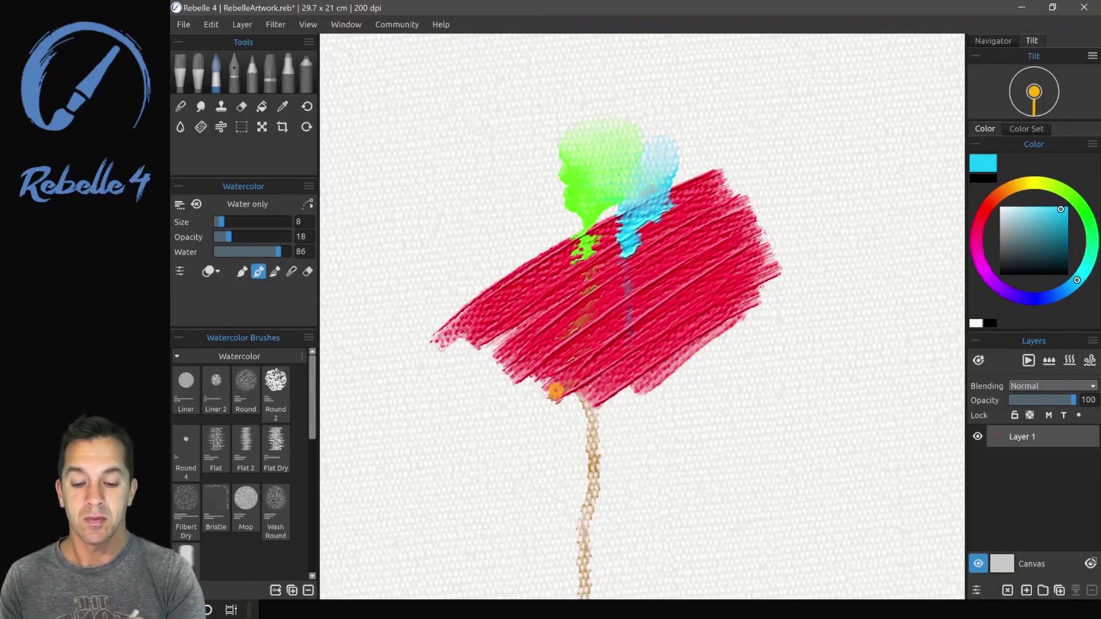
{"action": "scroll", "coordinate": [665, 276], "scroll_direction": "up", "scroll_amount": 3}
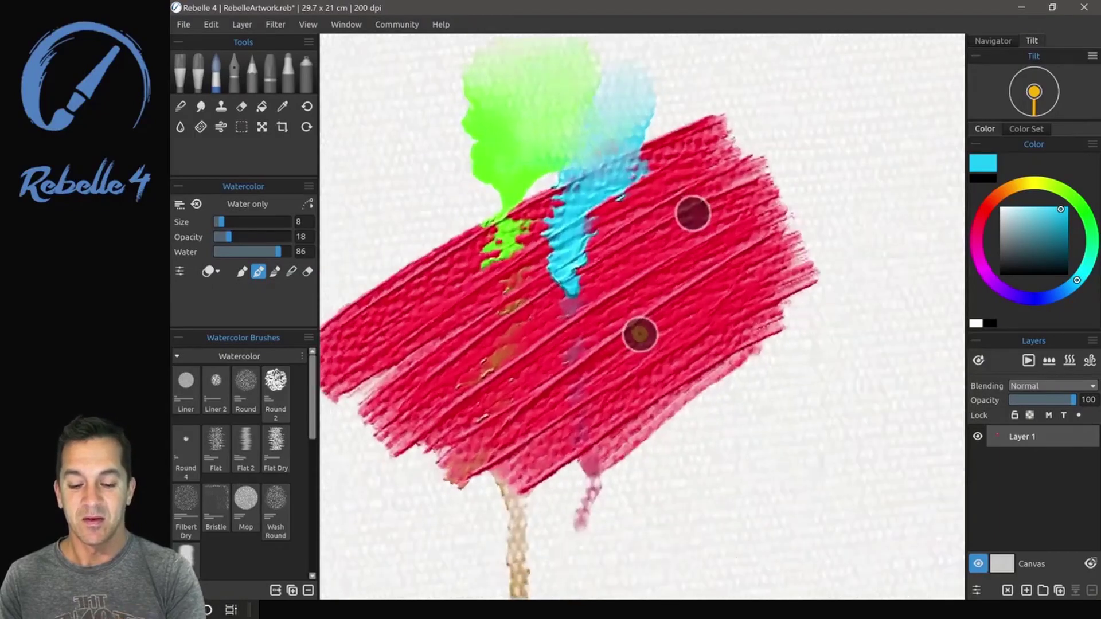
{"action": "scroll", "coordinate": [666, 275], "scroll_direction": "up", "scroll_amount": 2}
{"action": "mouse_move", "coordinate": [587, 245]}
{"action": "left_mouse_down"}
{"action": "mouse_move", "coordinate": [613, 243]}
{"action": "mouse_move", "coordinate": [564, 264]}
{"action": "left_mouse_up"}
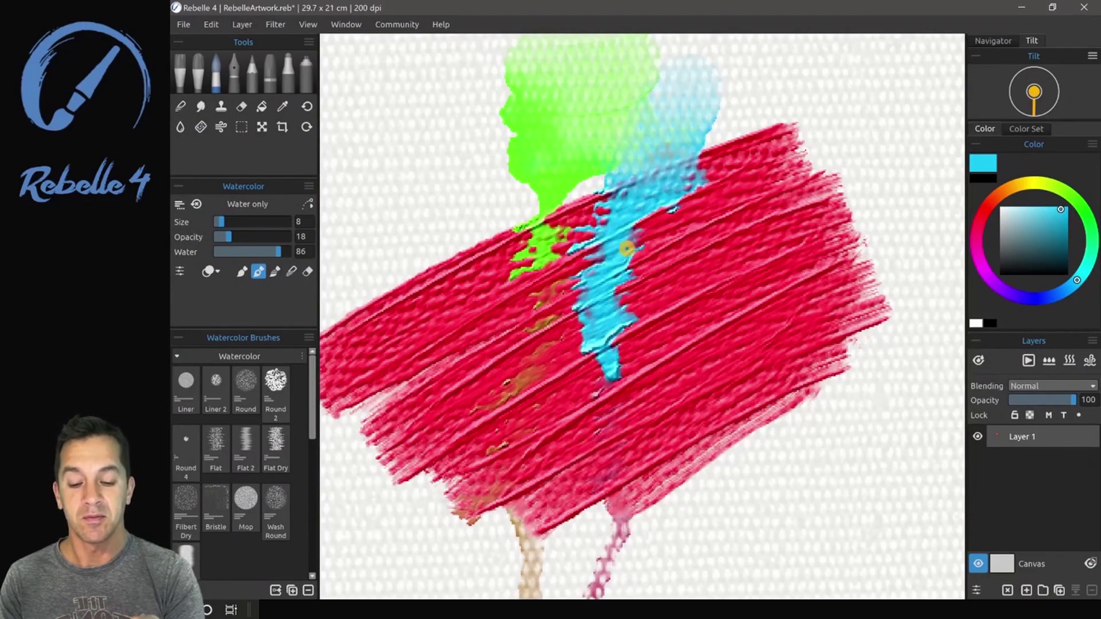
{"action": "left_click_drag", "start_coordinate": [637, 441], "coordinate": [723, 434]}
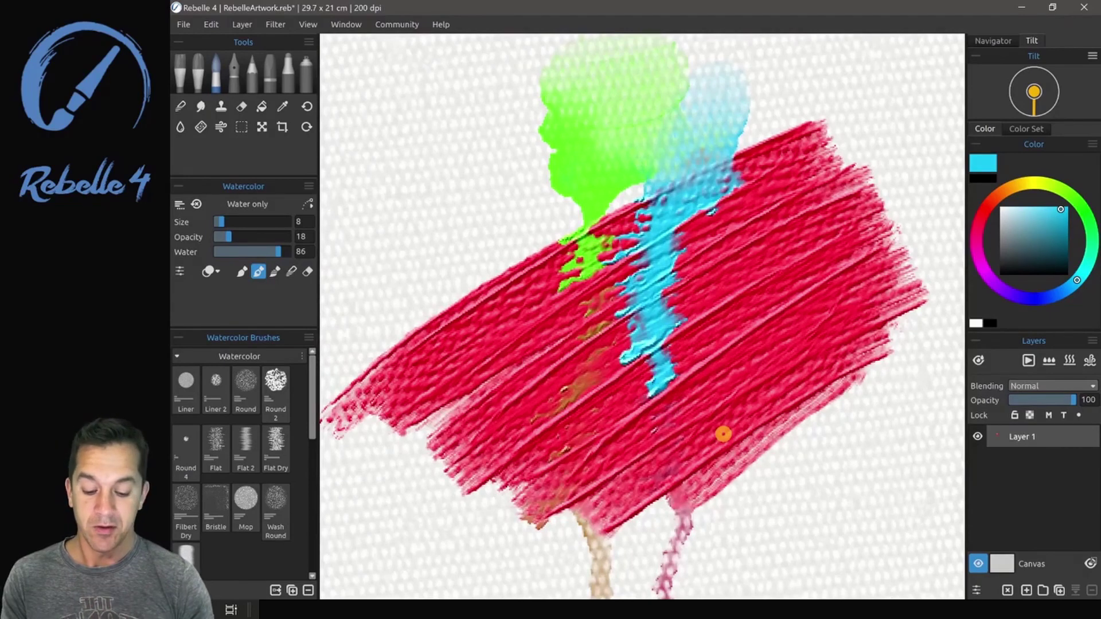
Step: Set Texture Influence to 10 in Visual Settings, then spread the cyan down-left with water
{"action": "left_click", "coordinate": [976, 590]}
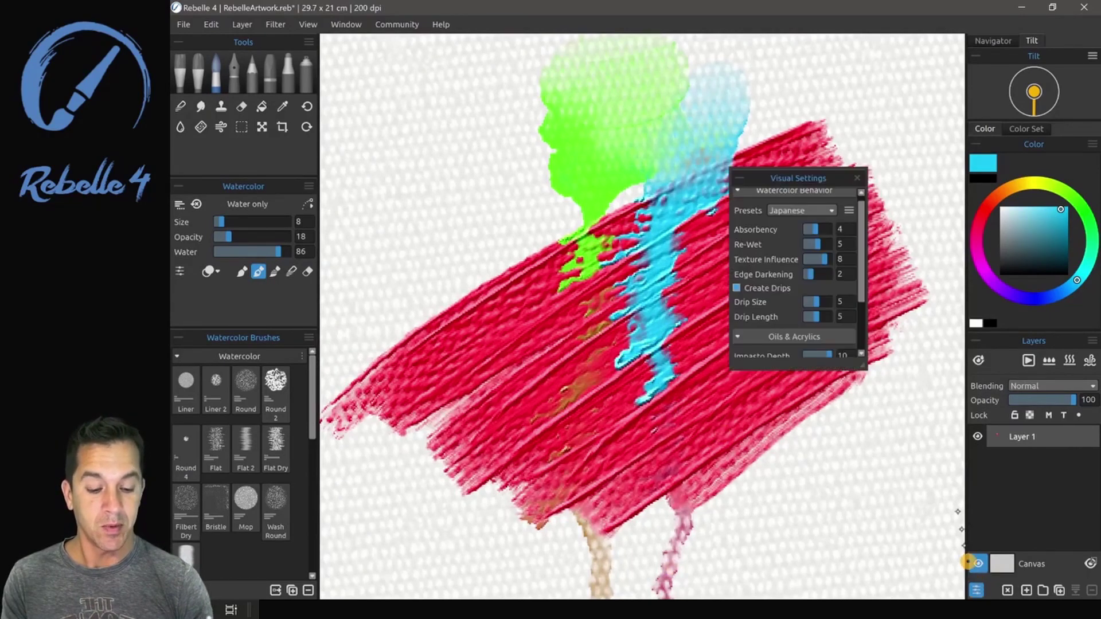
{"action": "left_click", "coordinate": [830, 259]}
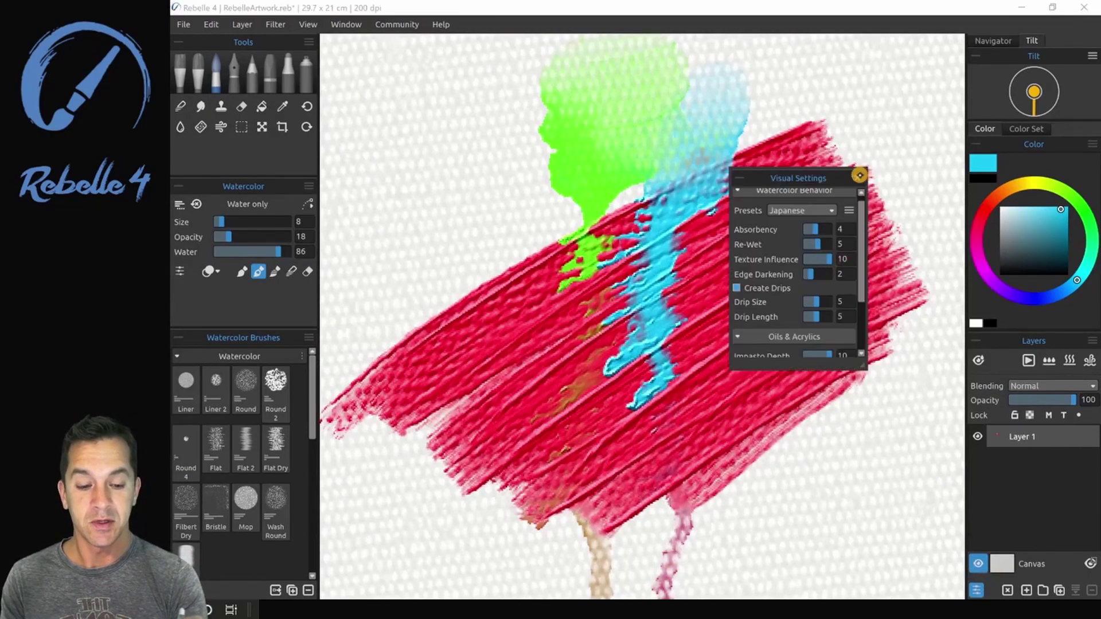
{"action": "left_click", "coordinate": [857, 178]}
{"action": "mouse_move", "coordinate": [653, 354]}
{"action": "left_mouse_down"}
{"action": "mouse_move", "coordinate": [544, 416]}
{"action": "mouse_move", "coordinate": [630, 358]}
{"action": "mouse_move", "coordinate": [571, 392]}
{"action": "left_mouse_up"}
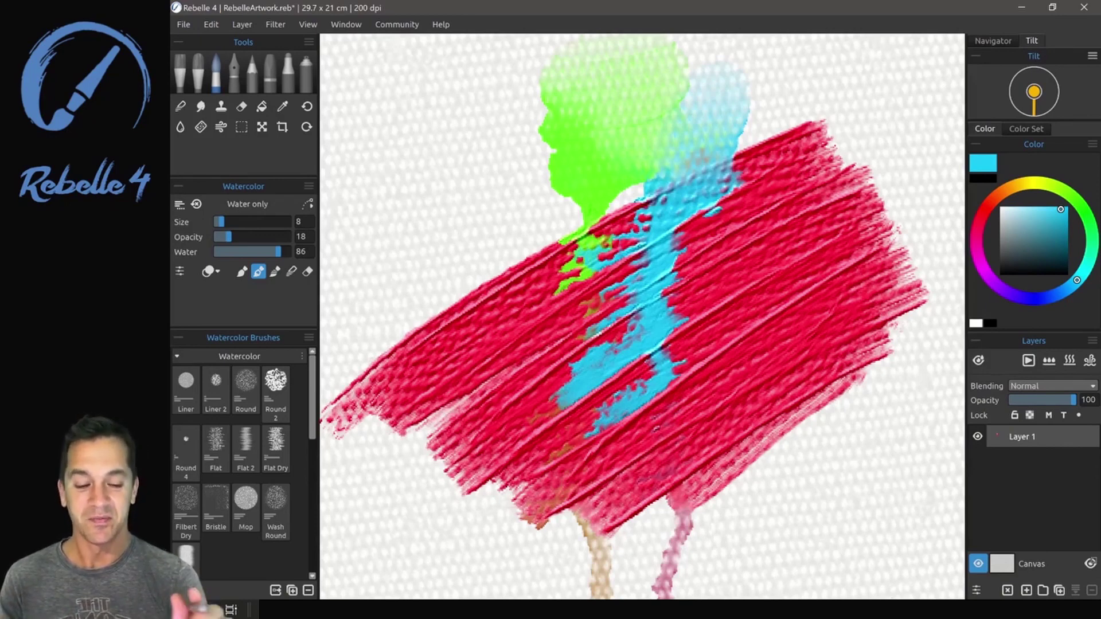
Step: Flood yellow watercolour into the green head, then reset the canvas tilt to level
{"action": "left_click", "coordinate": [1032, 182]}
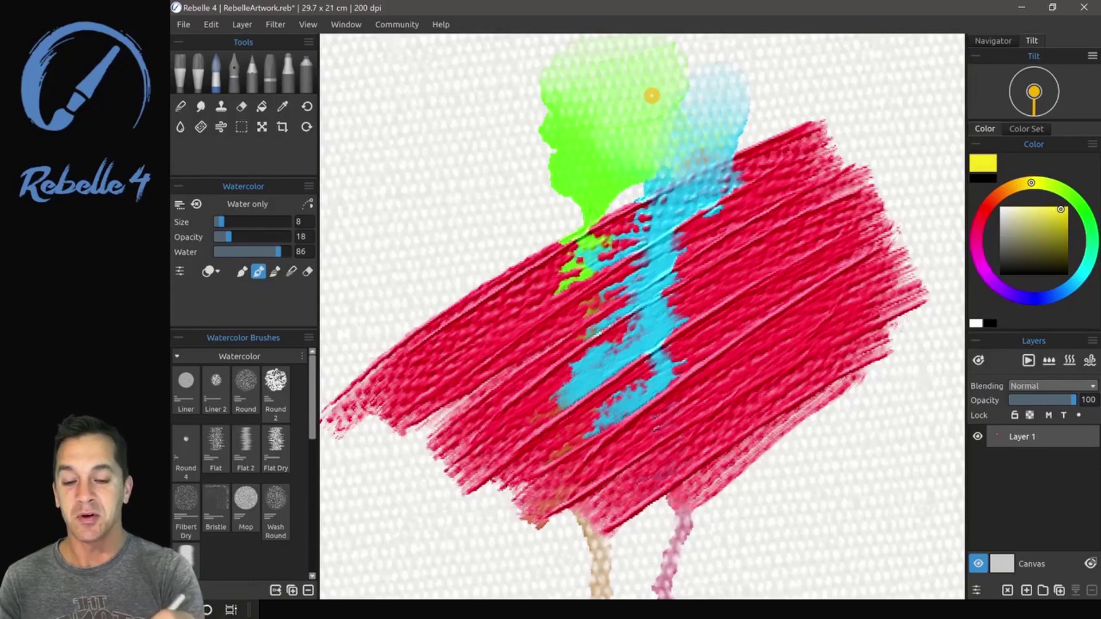
{"action": "mouse_move", "coordinate": [652, 93]}
{"action": "left_mouse_down"}
{"action": "mouse_move", "coordinate": [638, 118]}
{"action": "mouse_move", "coordinate": [667, 89]}
{"action": "mouse_move", "coordinate": [657, 155]}
{"action": "mouse_move", "coordinate": [642, 185]}
{"action": "mouse_move", "coordinate": [624, 191]}
{"action": "mouse_move", "coordinate": [654, 146]}
{"action": "left_mouse_up"}
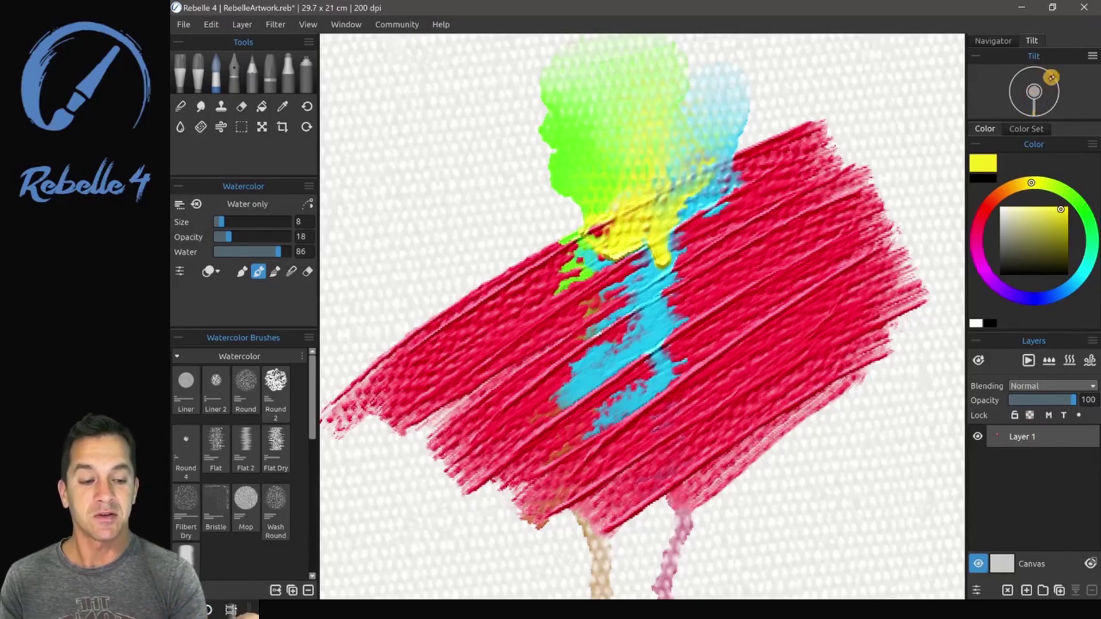
{"action": "left_click", "coordinate": [1088, 53]}
{"action": "left_click", "coordinate": [1072, 75]}
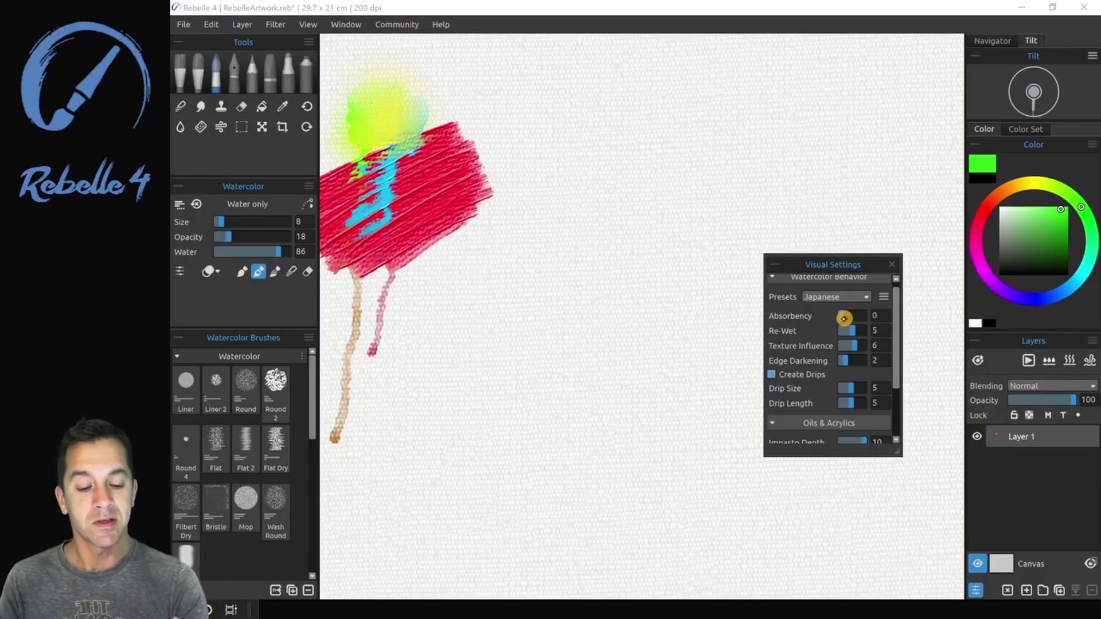
Step: Undo the yellow-green stroke and paint a green watercolour wash on the blank paper
{"action": "left_click", "coordinate": [597, 206]}
{"action": "key", "text": "ctrl+z"}
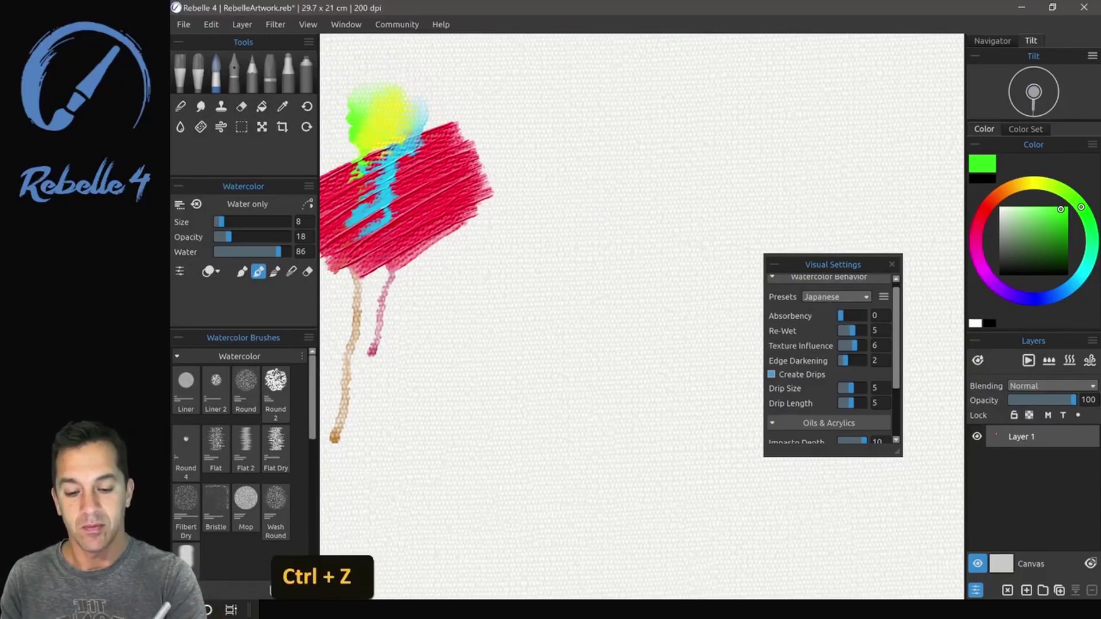
{"action": "left_click_drag", "start_coordinate": [617, 208], "coordinate": [626, 221]}
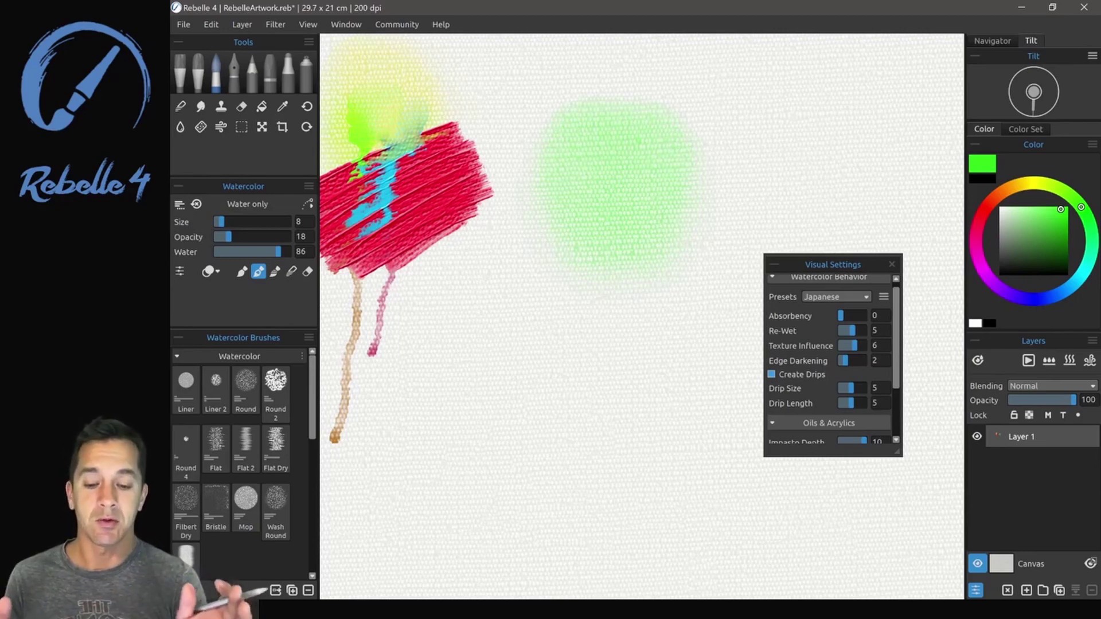
Step: Raise Absorbency from 0 to 10 and paint a small green watercolour dab
{"action": "left_click_drag", "start_coordinate": [840, 315], "coordinate": [865, 265]}
{"action": "left_click", "coordinate": [892, 264]}
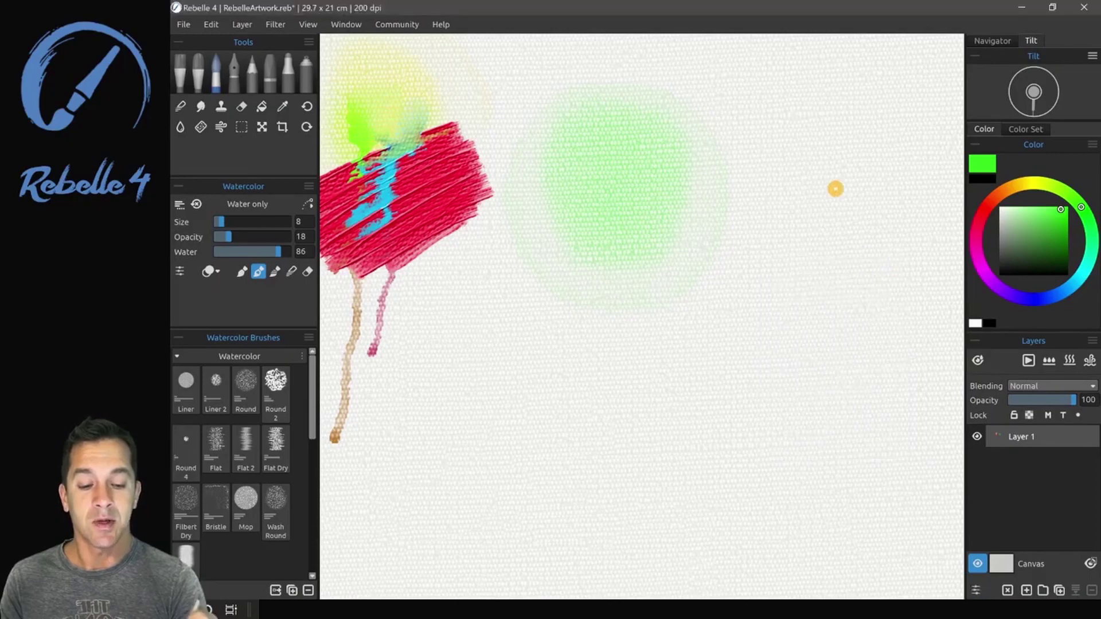
{"action": "left_click_drag", "start_coordinate": [835, 190], "coordinate": [818, 189]}
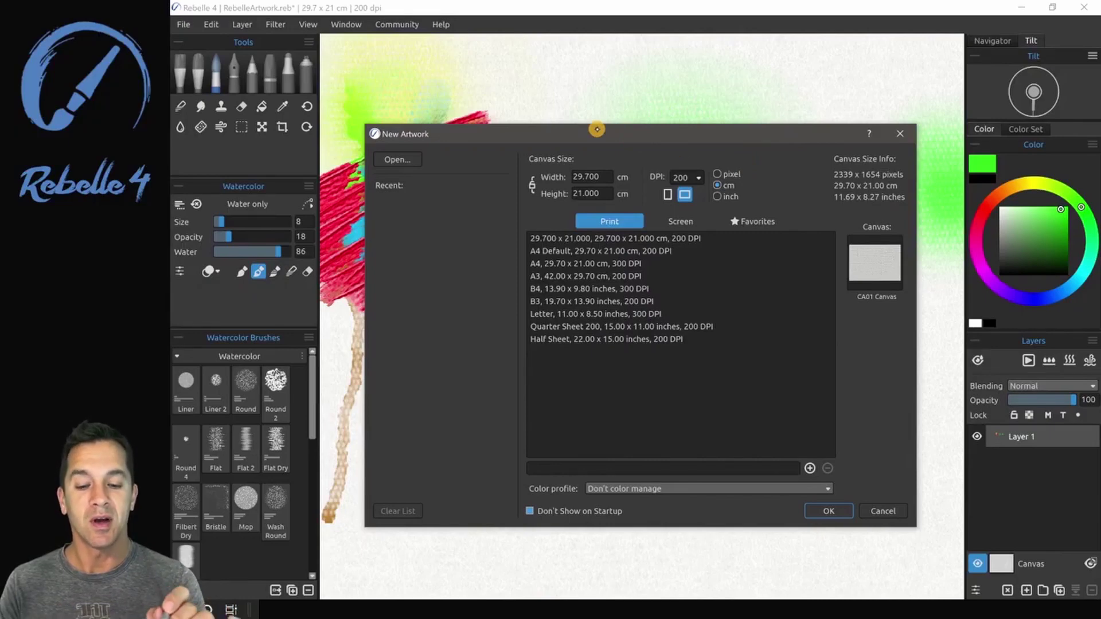
Step: Create the new 29.7 × 21 cm artwork on WK01 Washi paper with Use Deckled Edges on
{"action": "left_click", "coordinate": [885, 265]}
{"action": "left_click_drag", "start_coordinate": [637, 308], "coordinate": [637, 253]}
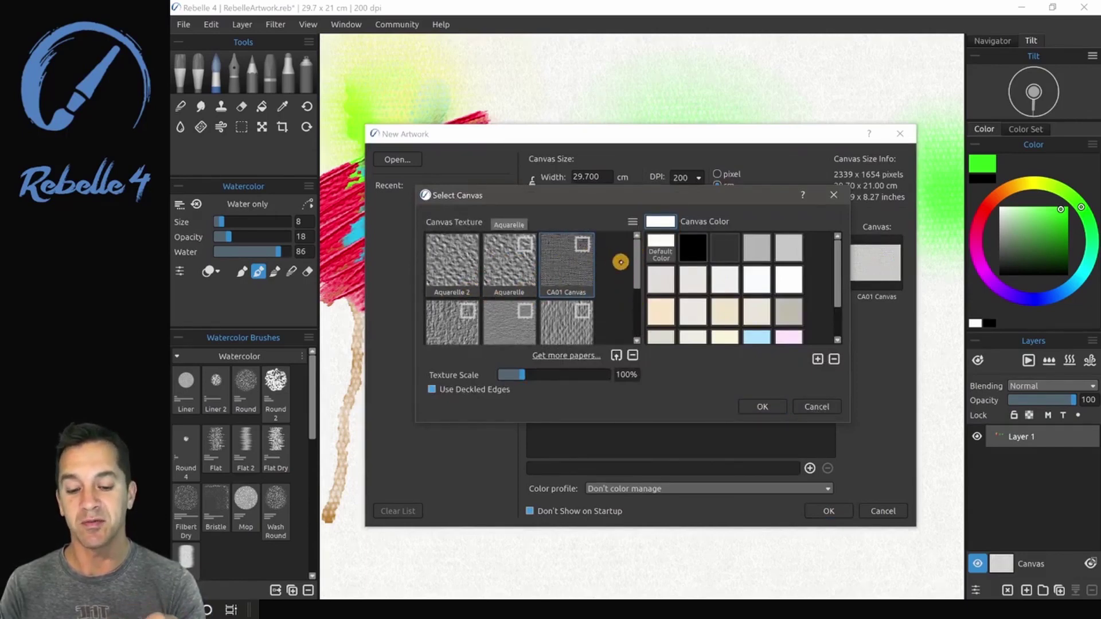
{"action": "left_click_drag", "start_coordinate": [637, 255], "coordinate": [638, 312]}
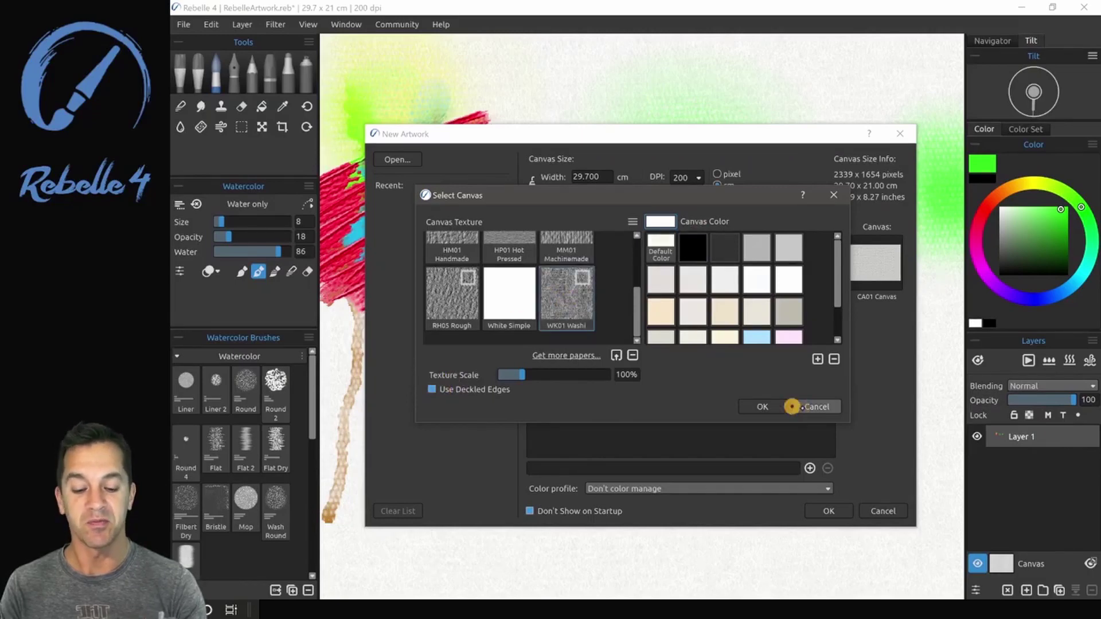
{"action": "left_click", "coordinate": [792, 407]}
{"action": "left_click", "coordinate": [827, 511]}
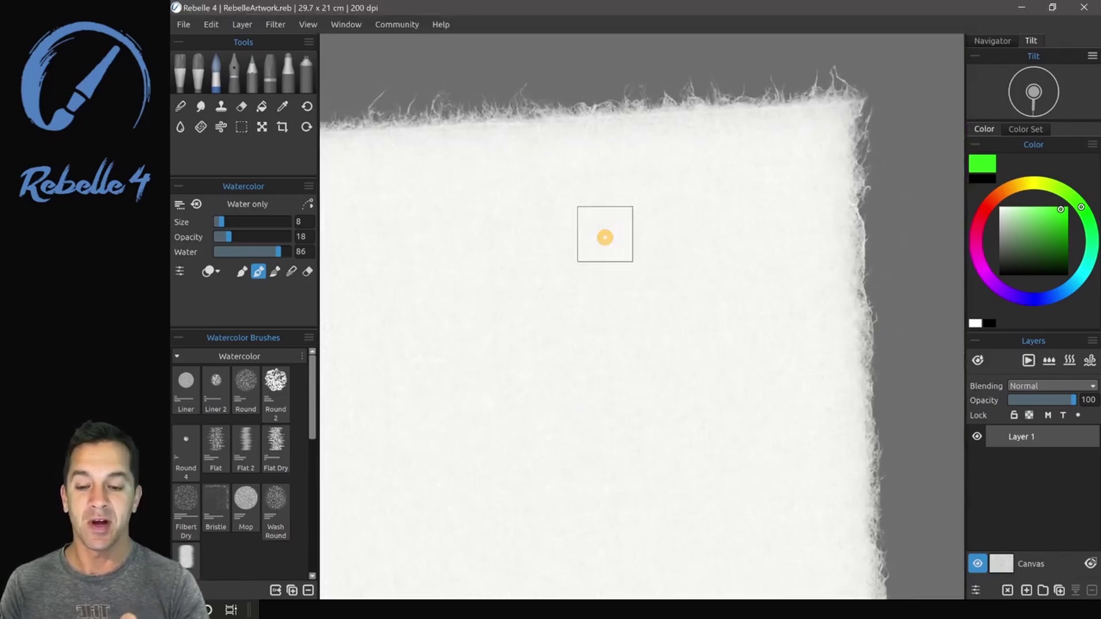
{"action": "scroll", "coordinate": [605, 237], "scroll_direction": "up", "scroll_amount": 3}
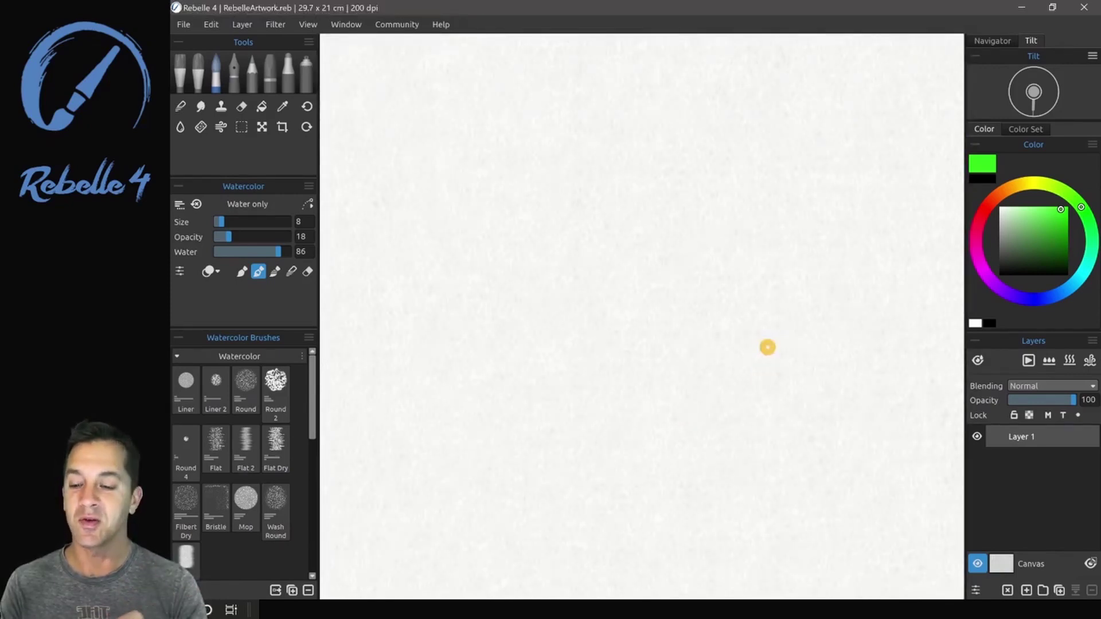
{"action": "scroll", "coordinate": [696, 367], "scroll_direction": "down", "scroll_amount": 3}
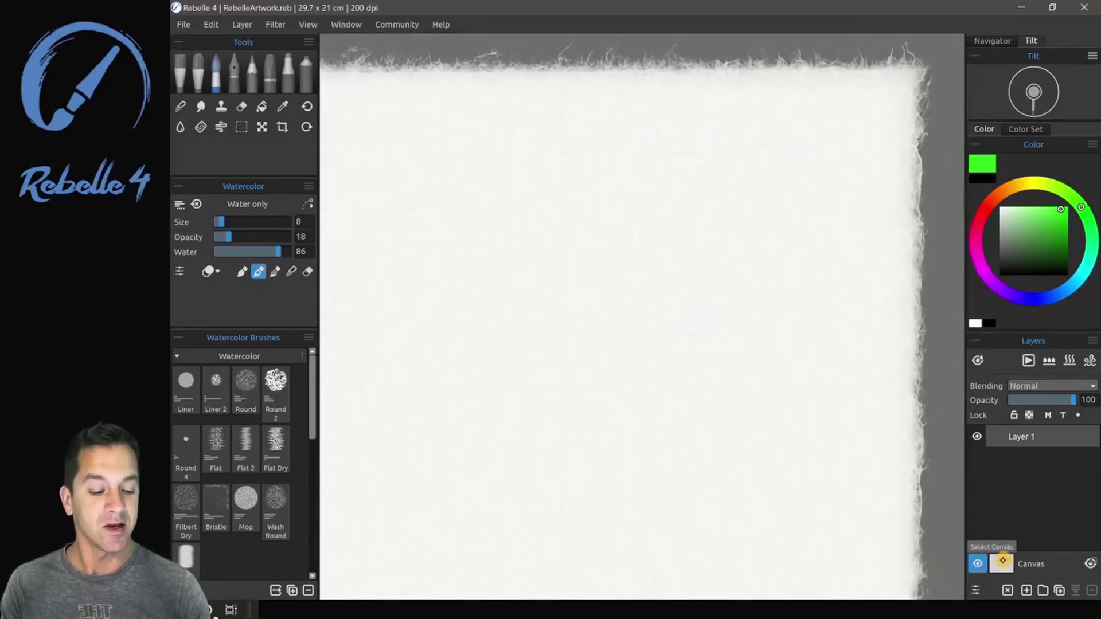
Step: Apply WK01 Washi paper with Use Deckled Edges to the Canvas layer
{"action": "left_click", "coordinate": [1003, 562]}
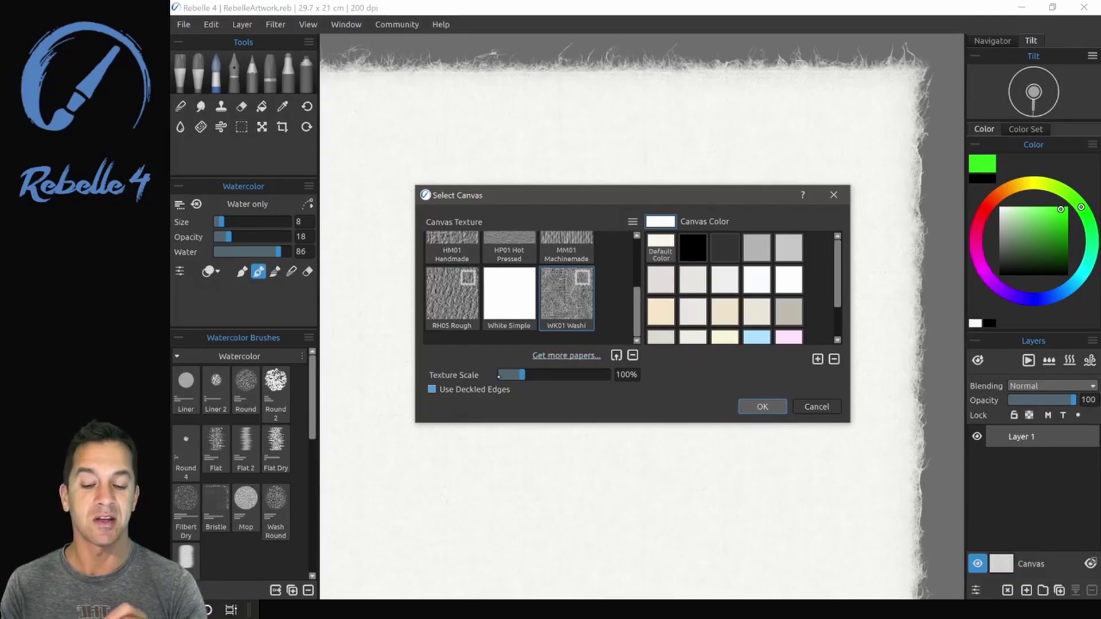
{"action": "left_click", "coordinate": [533, 374]}
{"action": "key", "text": "Return"}
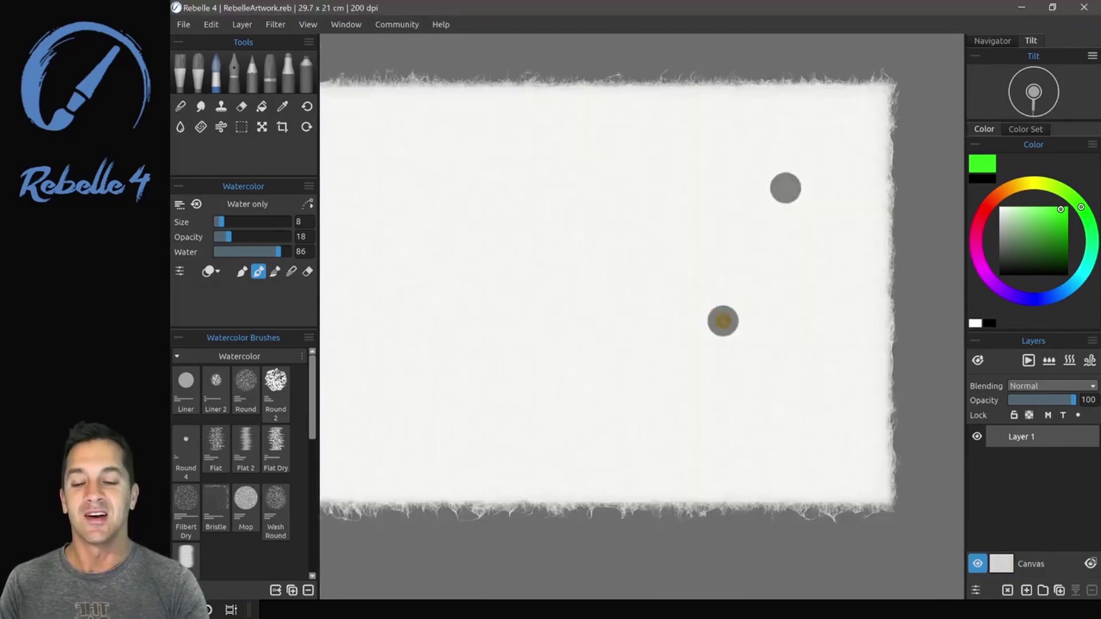